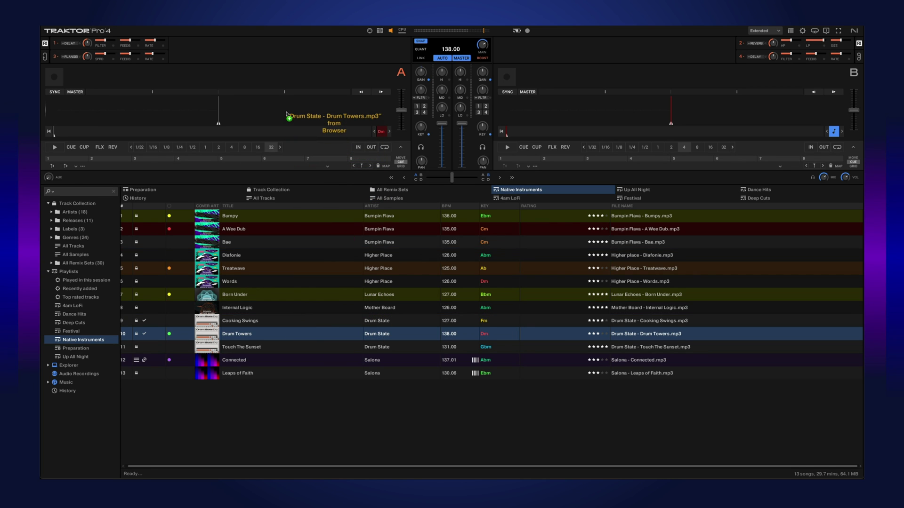
Load 'Drum Towers' by Drum State from the Native Instruments playlist onto Deck A.
left_click_drag(289, 332, 283, 113)
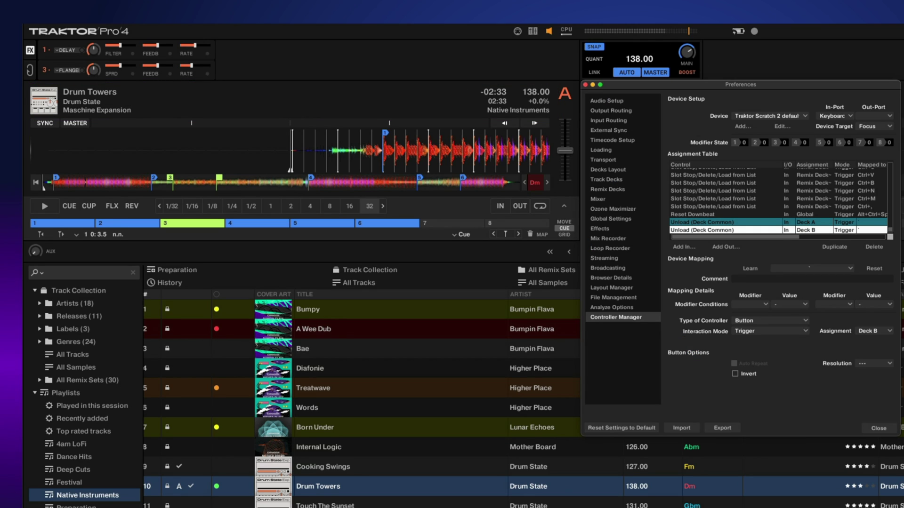
In Track Decks preferences, set the header bottom row to Key, then back to Label.
left_click(608, 179)
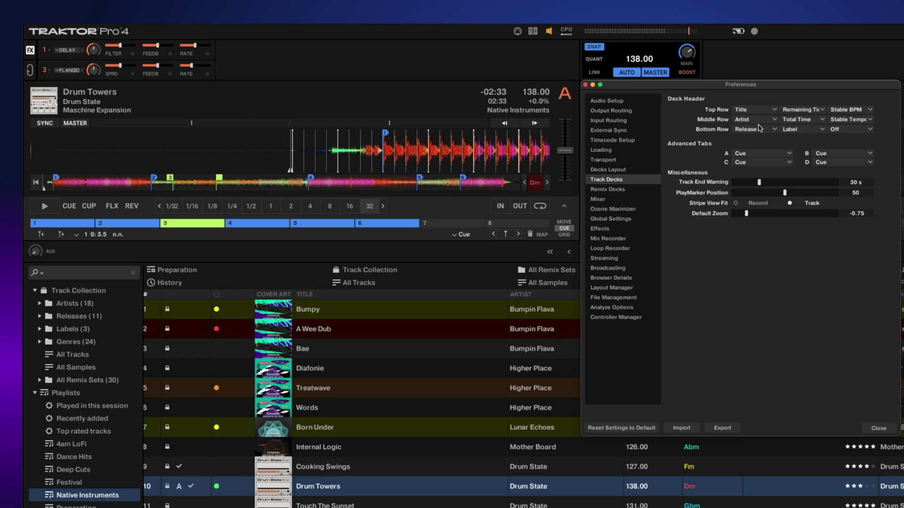
left_click(804, 131)
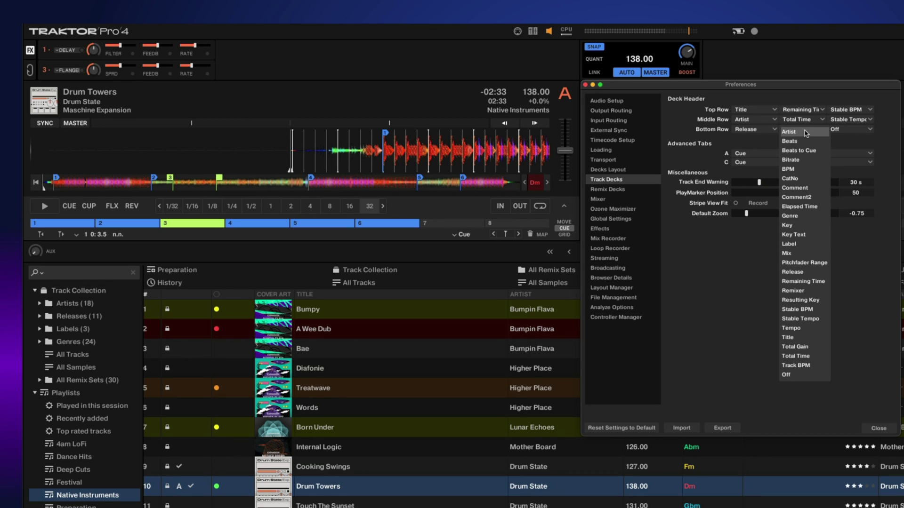
left_click(808, 226)
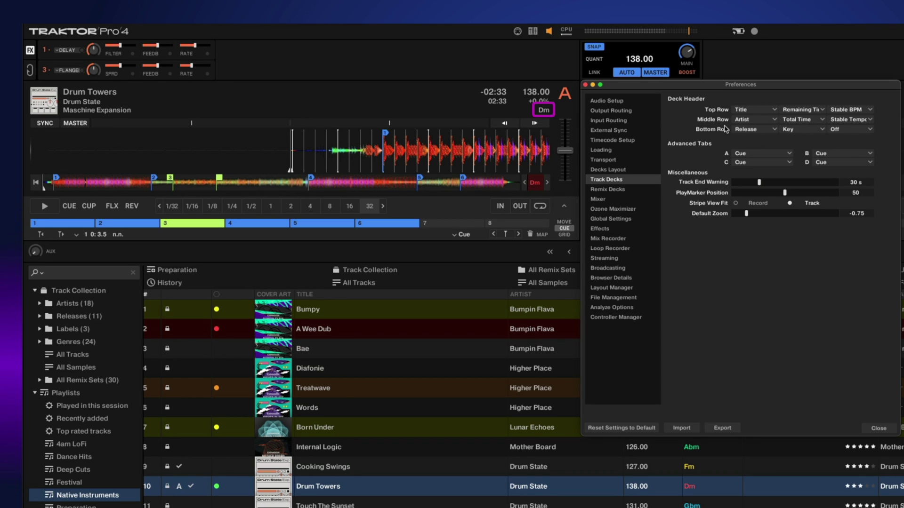
left_click_drag(805, 134, 801, 248)
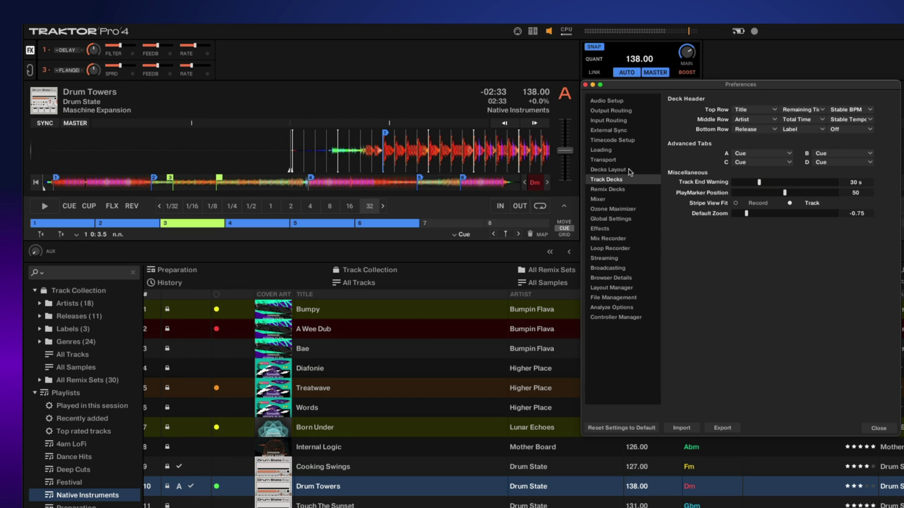
In Decks Layout, try Ultraviolet and X-Ray waveform colour modes, then return to Spectrum.
left_click(608, 170)
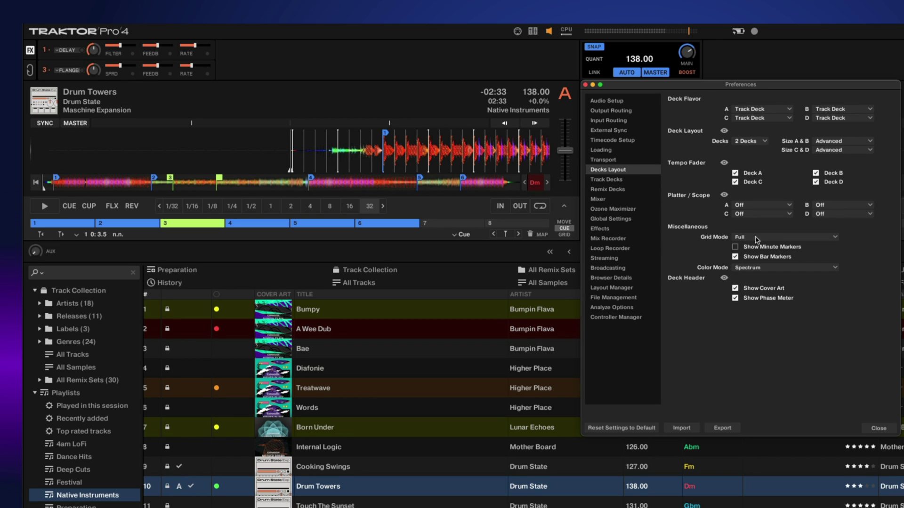
left_click(786, 268)
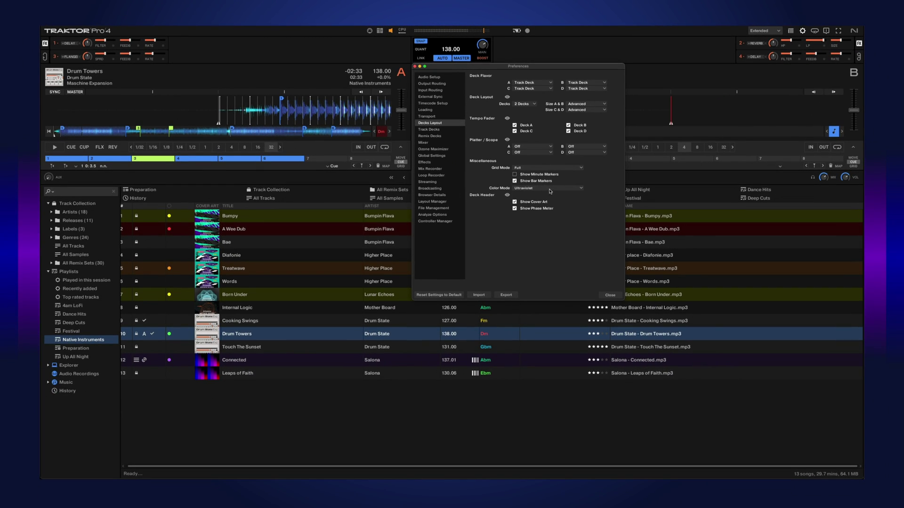
left_click(550, 191)
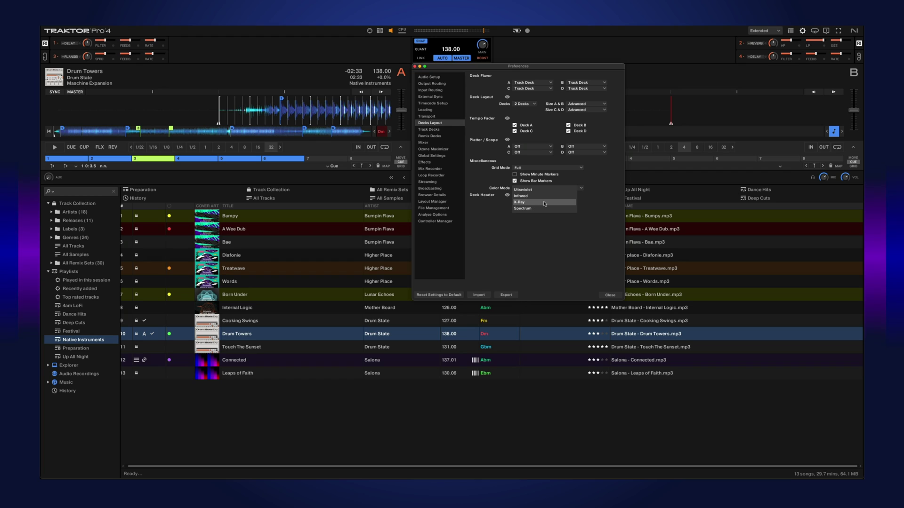
left_click(544, 203)
left_click(550, 189)
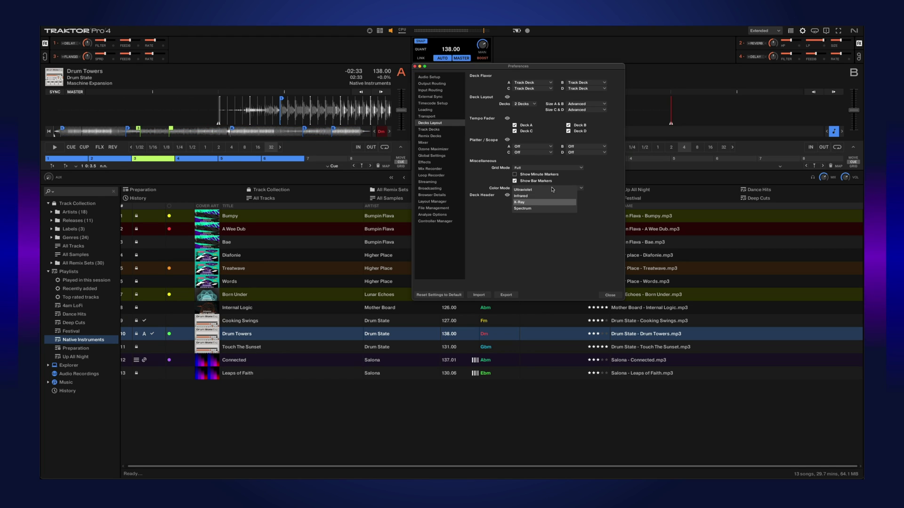
left_click(544, 210)
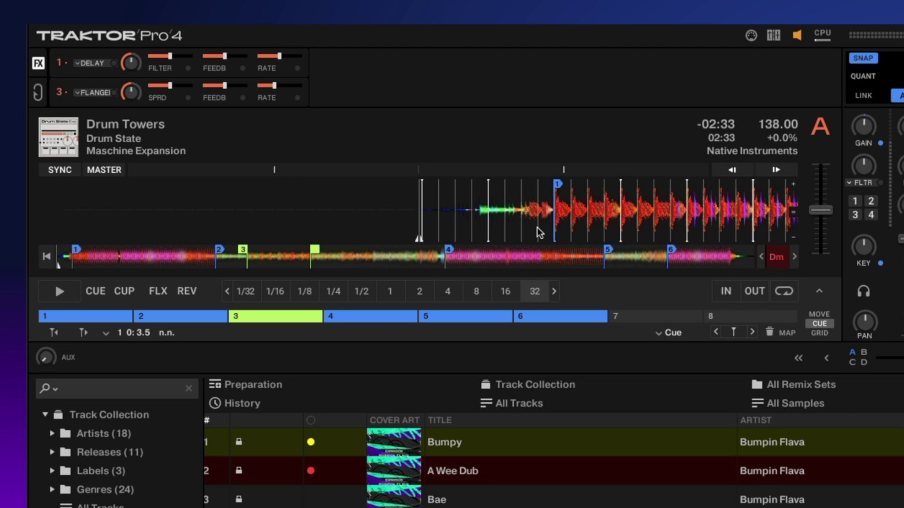
Jump partway into Drum Towers via the overview waveform, nudge the position, and play Deck A.
left_click(386, 264)
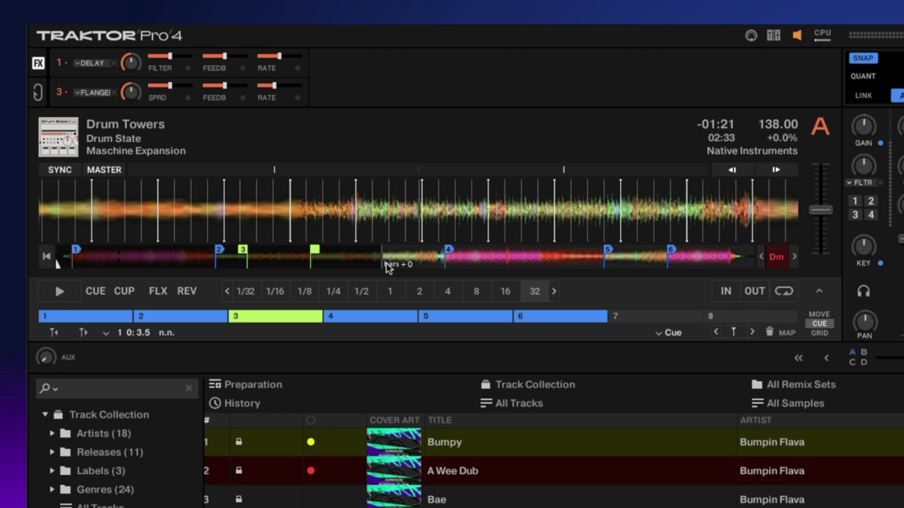
left_click(470, 260)
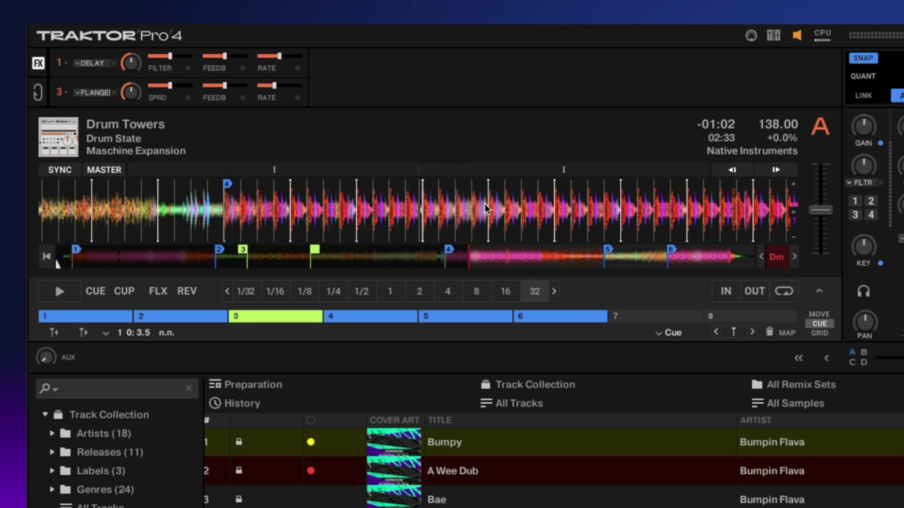
mouse_move(485, 206)
left_mouse_down()
mouse_move(466, 214)
mouse_move(485, 217)
left_mouse_up()
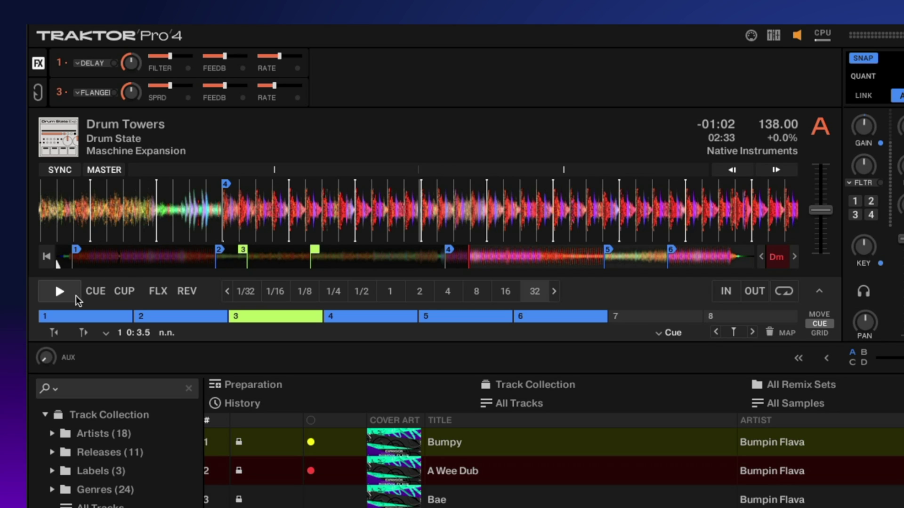
left_click(71, 295)
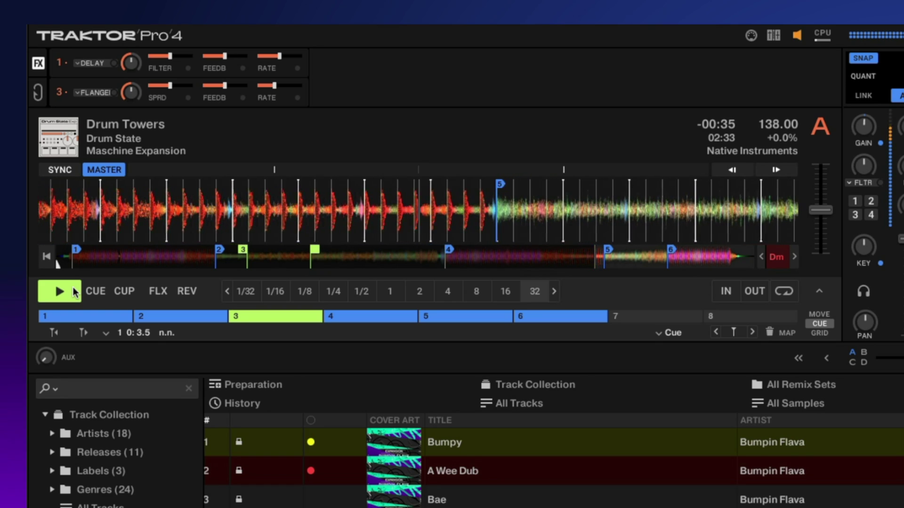
Jump to cue 4 with a 32-beat loop, play, slow to 128 BPM, then reset to 138.
left_click(73, 293)
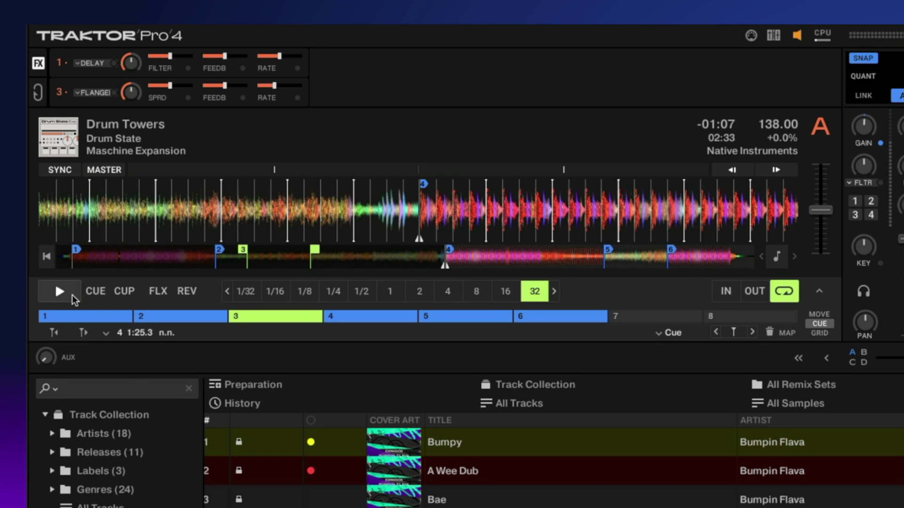
left_click(73, 295)
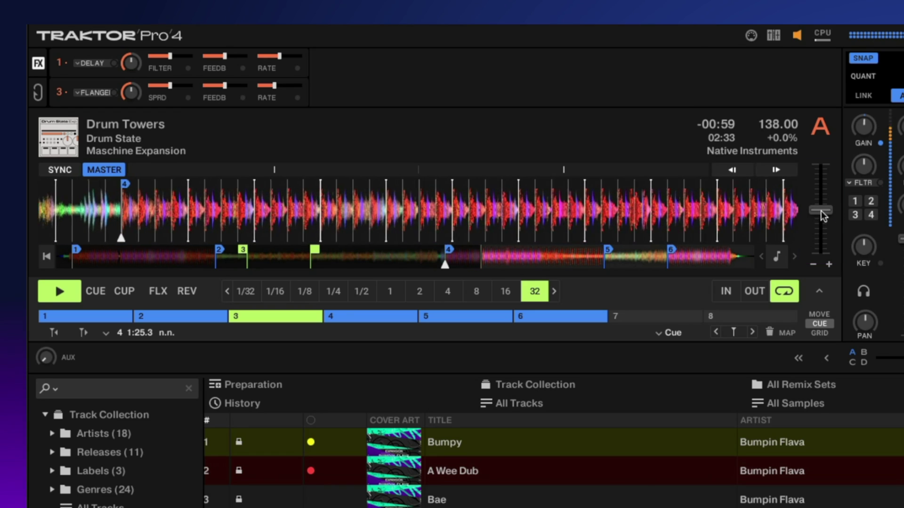
mouse_move(820, 209)
left_mouse_down()
mouse_move(820, 167)
mouse_move(820, 254)
left_mouse_up()
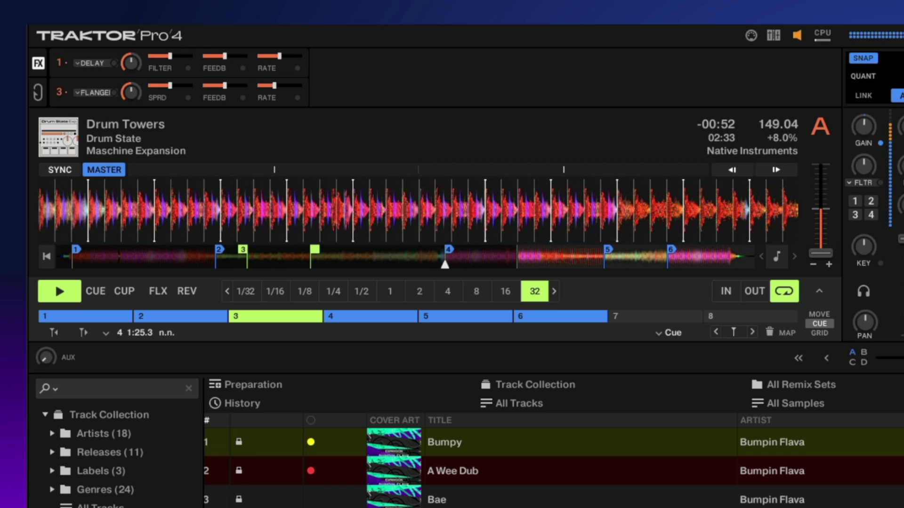
right_click(817, 254)
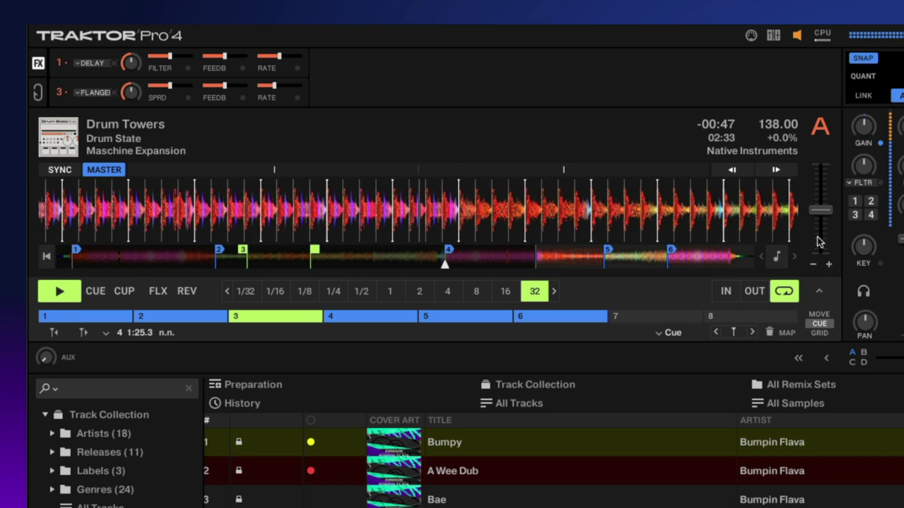
Enable key lock, reset the key shift, slow to about 127 BPM, then reset to 138.
left_click(777, 261)
left_click(862, 266)
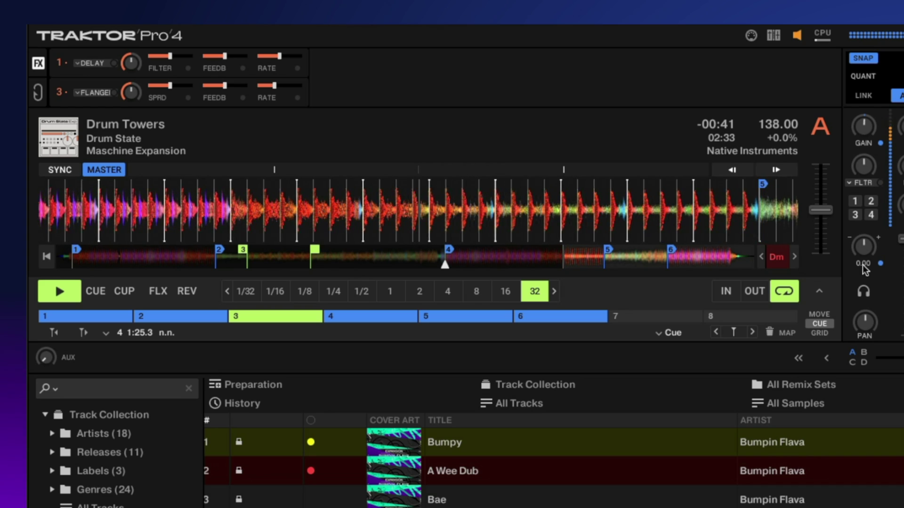
mouse_move(819, 213)
left_mouse_down()
mouse_move(819, 168)
mouse_move(820, 252)
mouse_move(817, 214)
left_mouse_up()
double_click(818, 214)
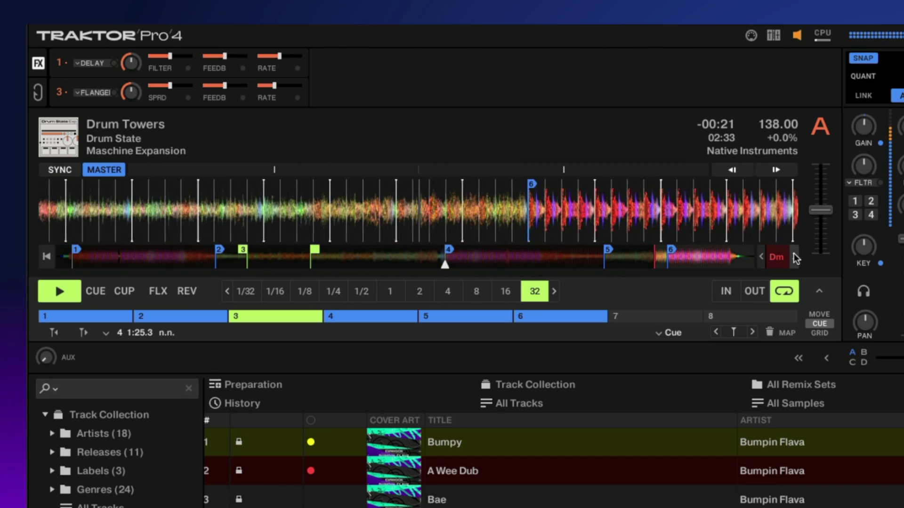
Raise the key to Ebm and Em, then lower it back to the original Dm.
left_click(795, 256)
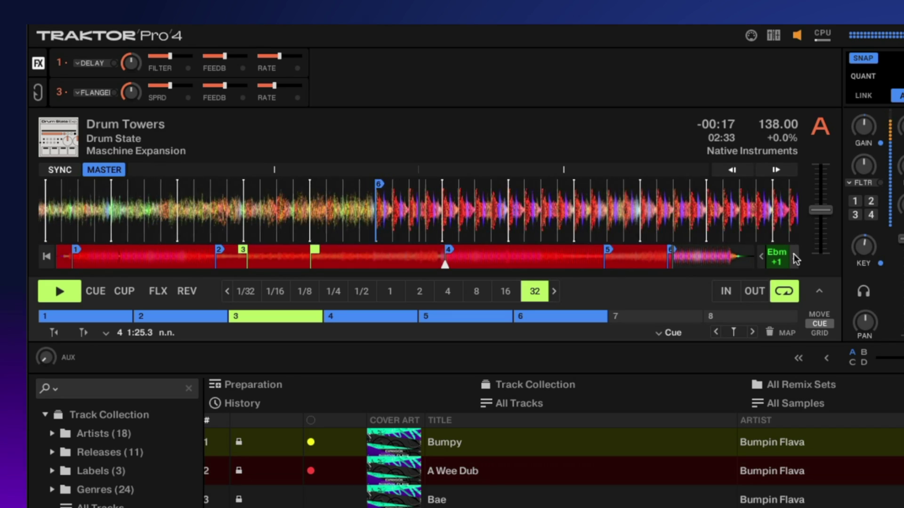
left_click(794, 256)
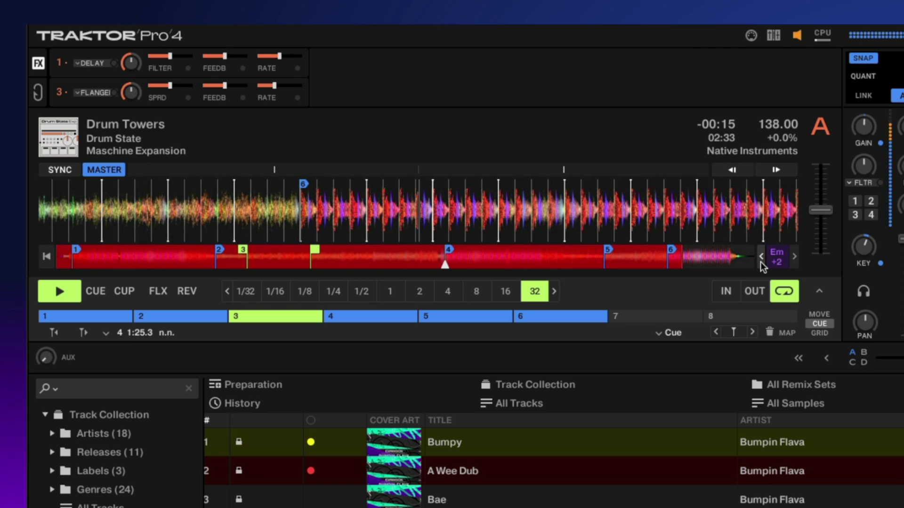
left_click(761, 261)
left_click(761, 262)
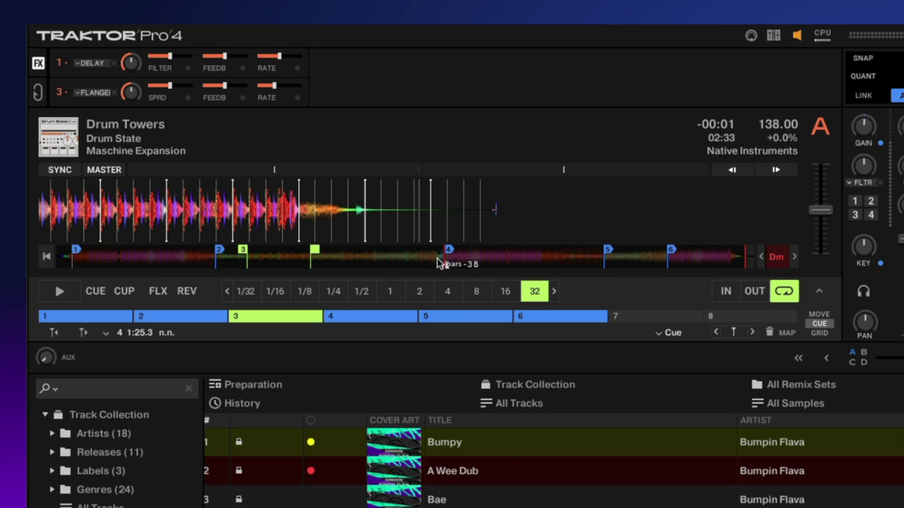
Jump back before the track end, set hotcue 7, play from it, then delete it.
left_click(547, 263)
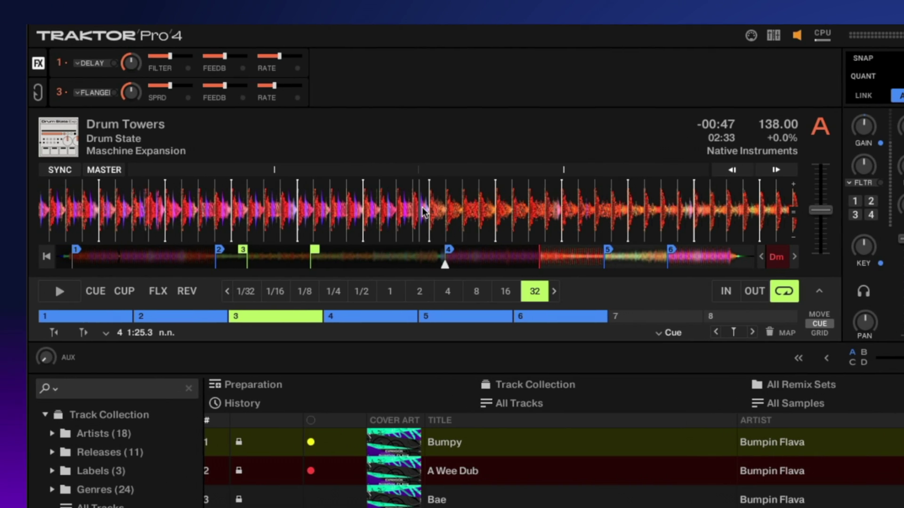
left_click(642, 313)
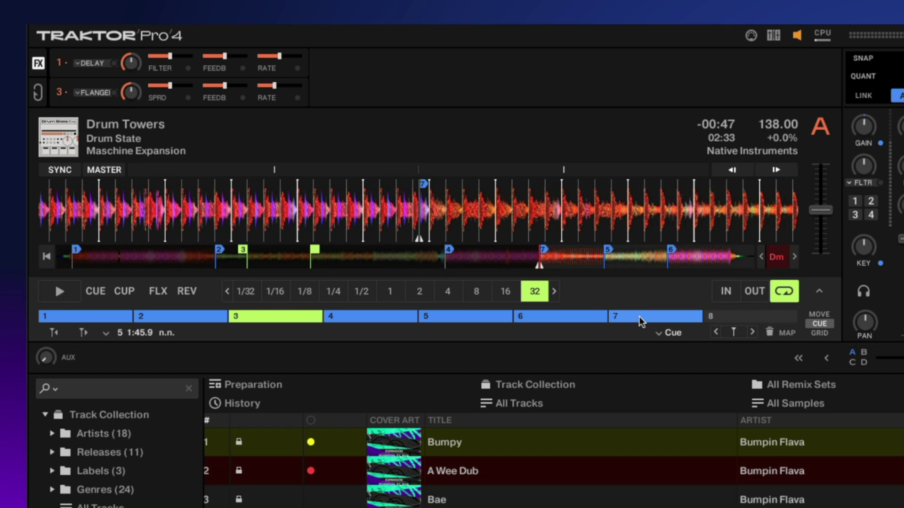
left_click(639, 317)
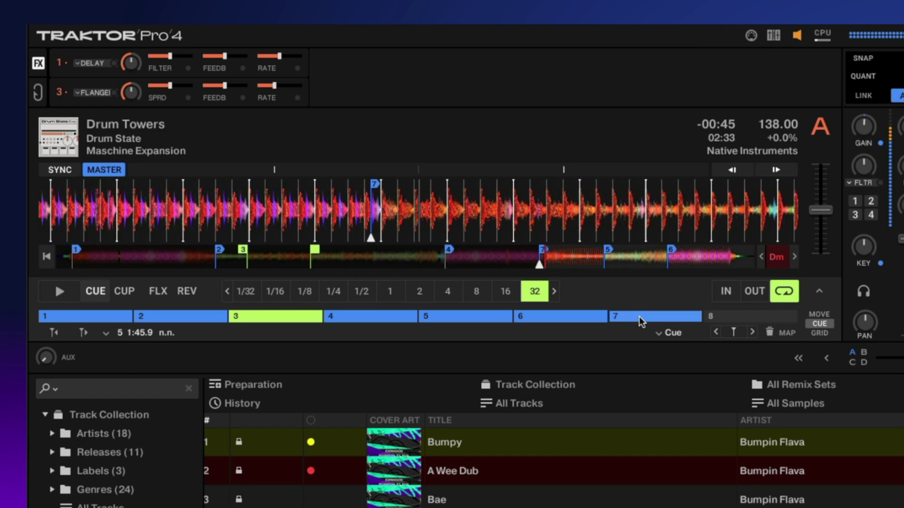
left_click(769, 333)
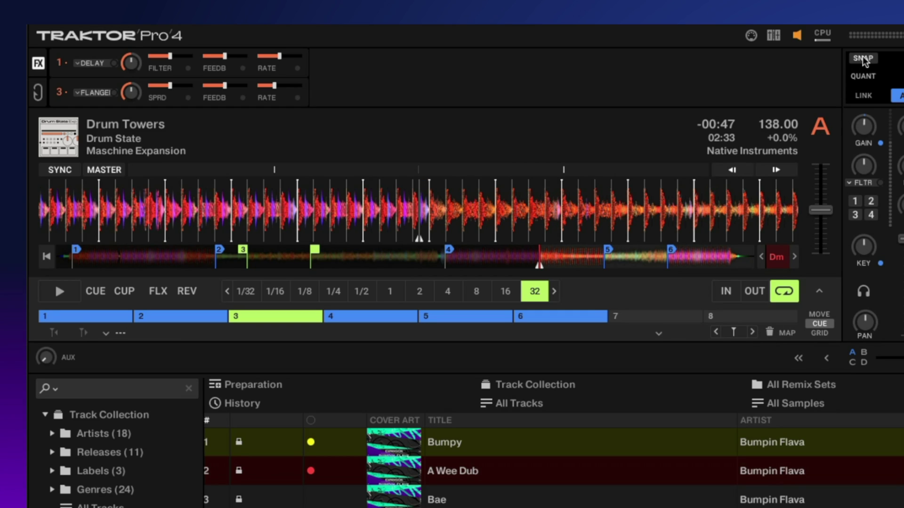
Set a new hotcue 7 at the playhead, jump back to it, and delete it again.
left_click(645, 315)
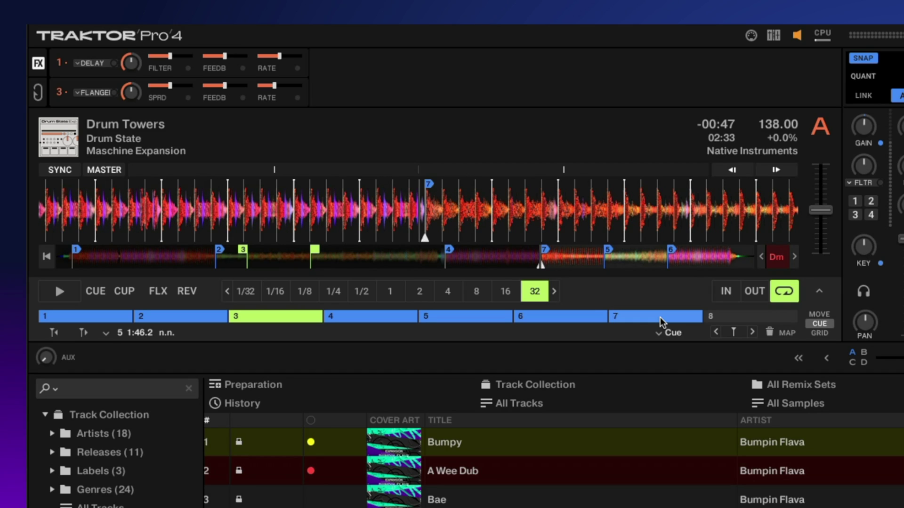
mouse_move(441, 230)
left_click(663, 318)
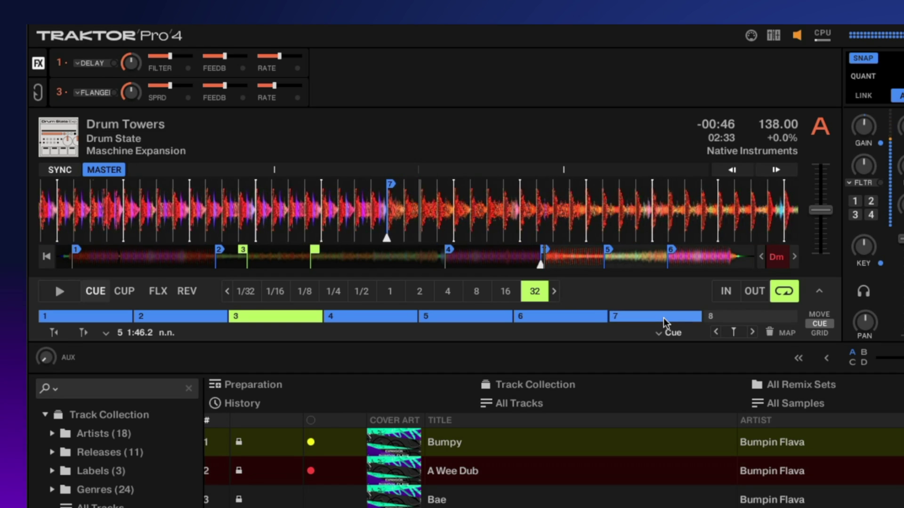
left_click(768, 332)
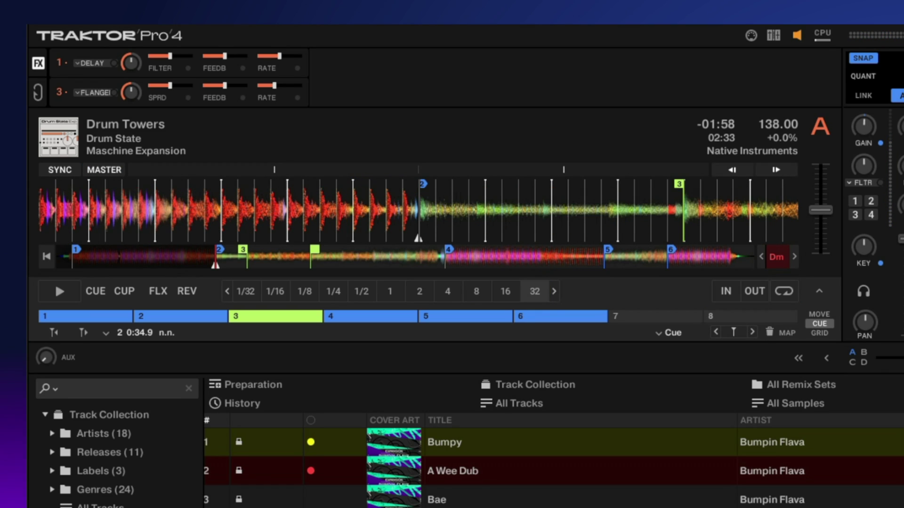
Turn on a 32-beat loop and start Drum Towers playing on Deck A.
left_click(782, 295)
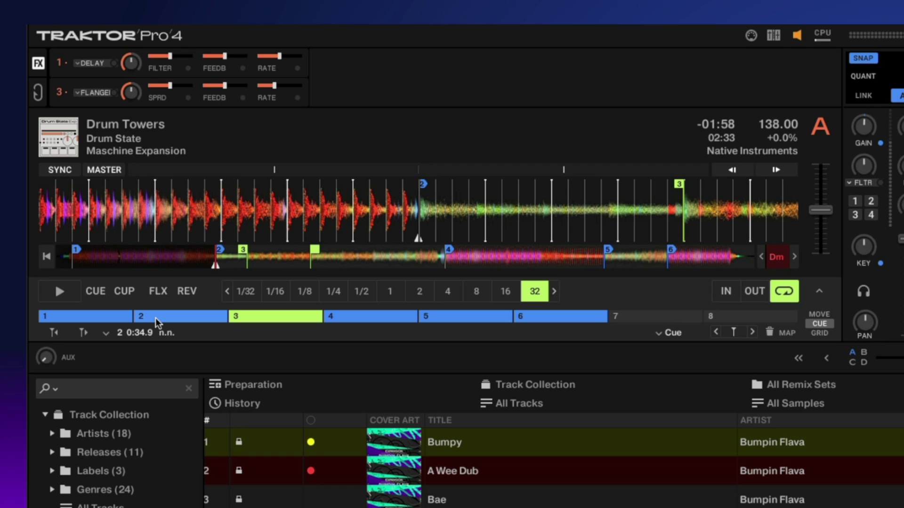
left_click(71, 293)
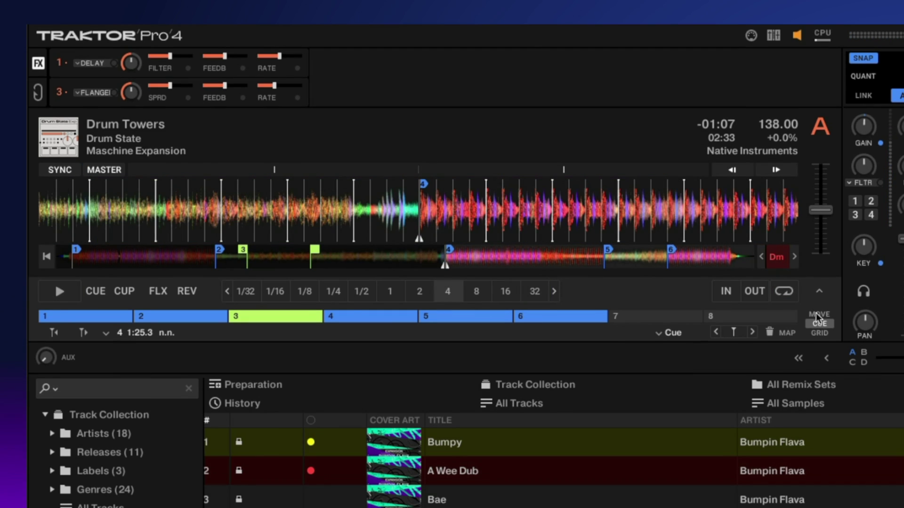
Show the beat-jump controls, start Drum Towers, and jump forward 4 beats.
left_click(816, 315)
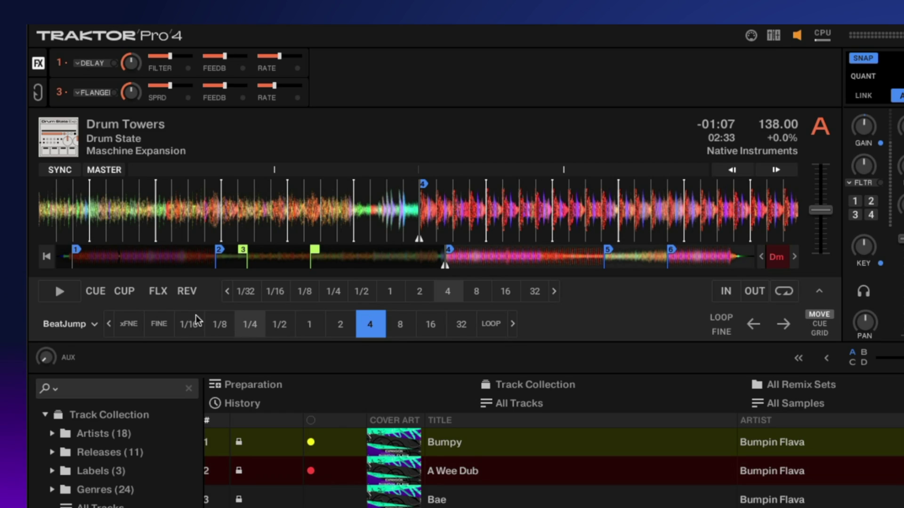
left_click(66, 292)
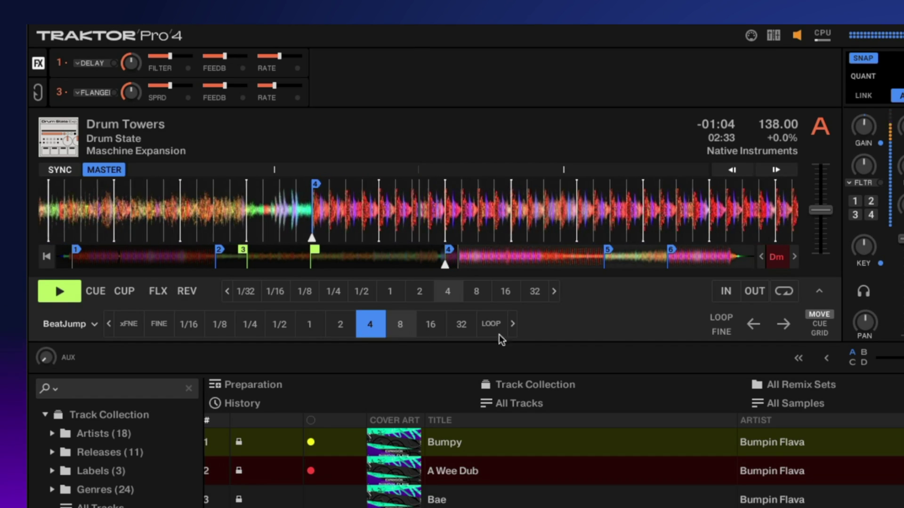
left_click(784, 325)
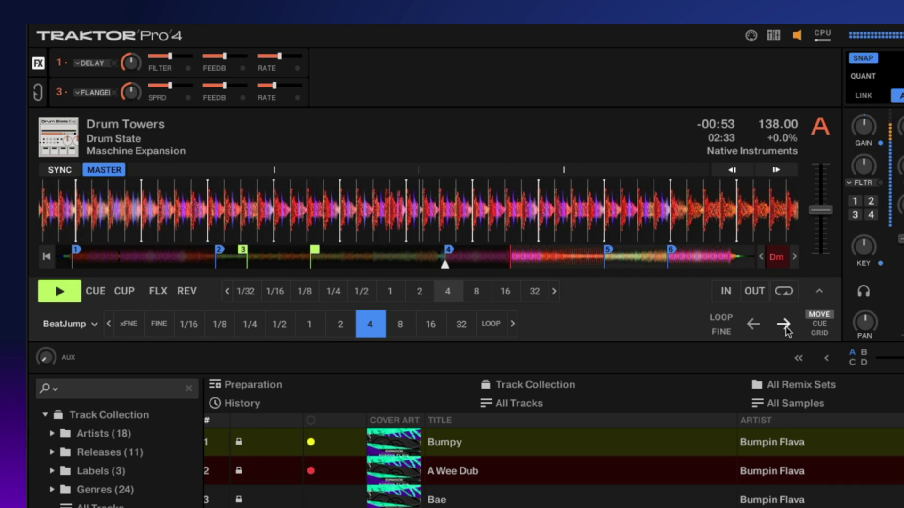
Jump forward and back 16 beats, then back twice in 2-beat steps.
left_click(431, 324)
left_click(783, 324)
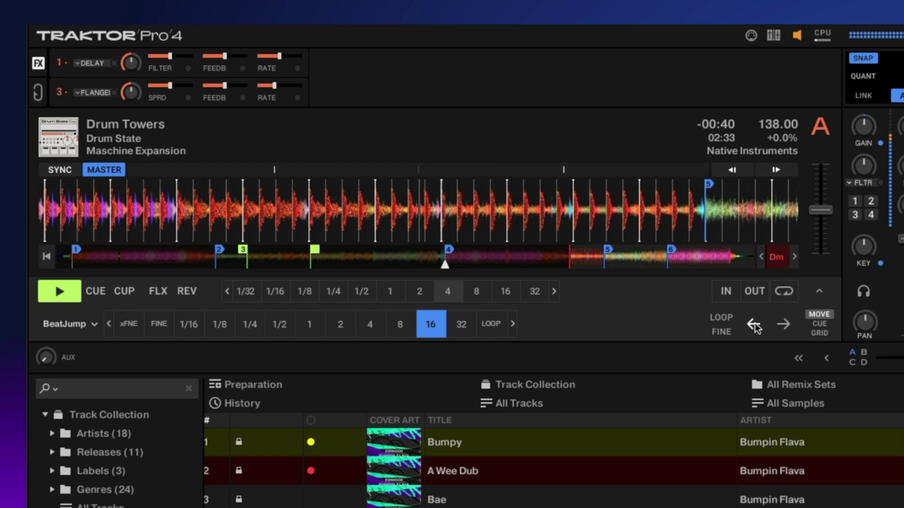
left_click(755, 323)
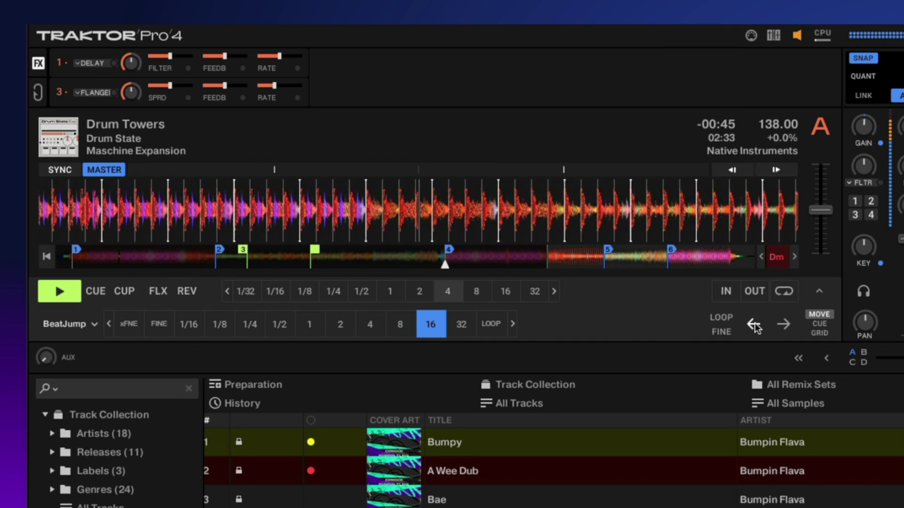
left_click(340, 325)
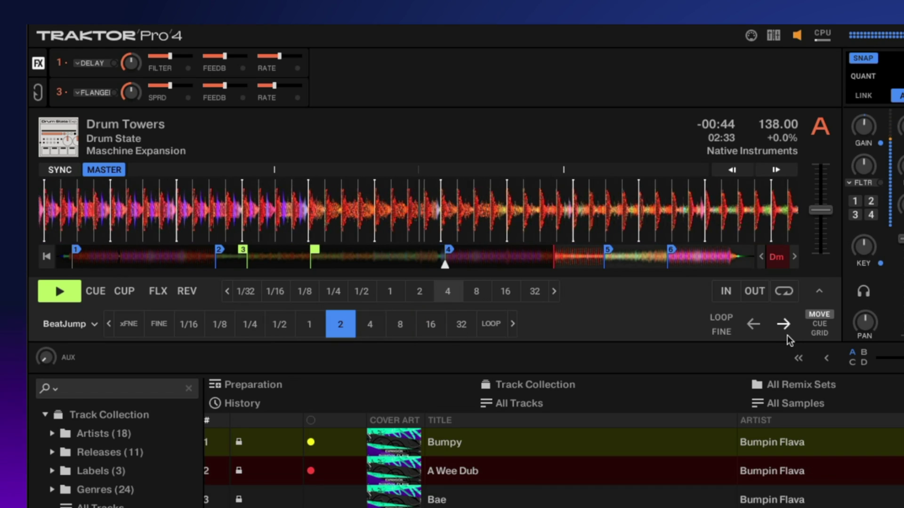
left_click(752, 326)
left_click(751, 326)
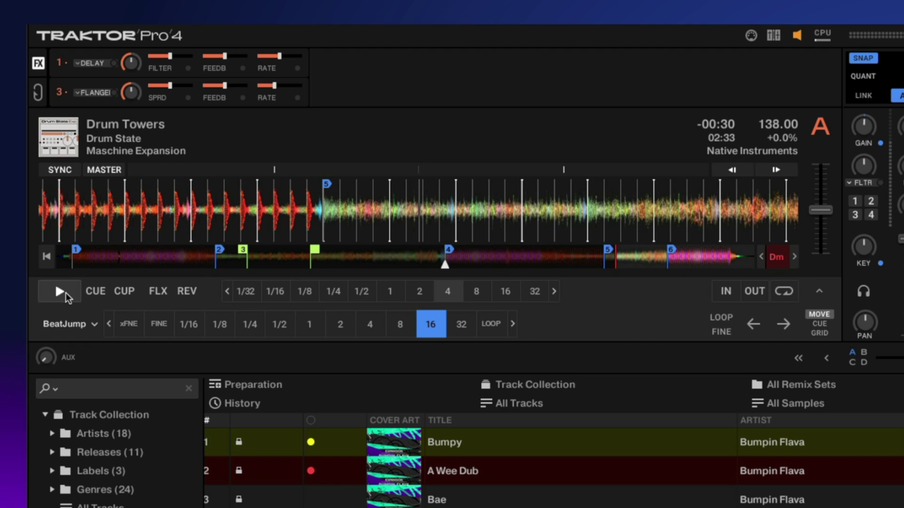
Play Drum Towers and toggle reverse playback on and off several times.
left_click(67, 295)
left_click(169, 292)
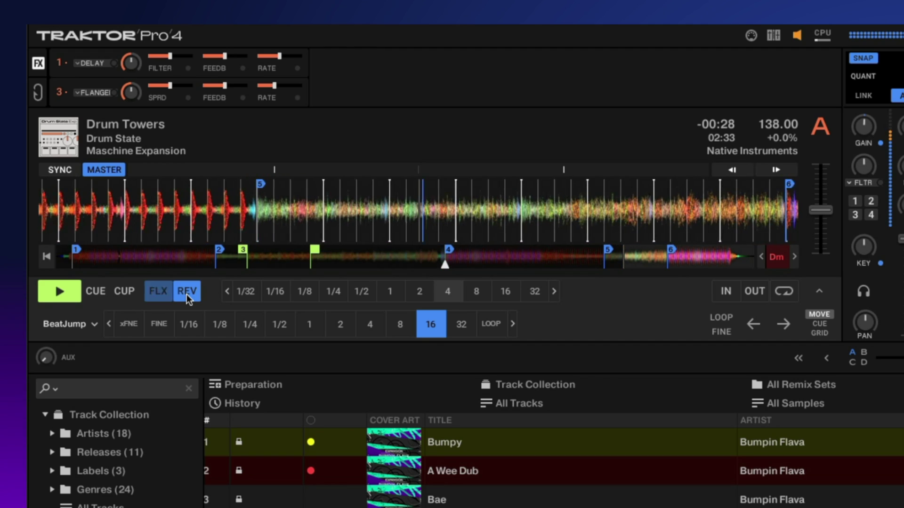
left_click(186, 294)
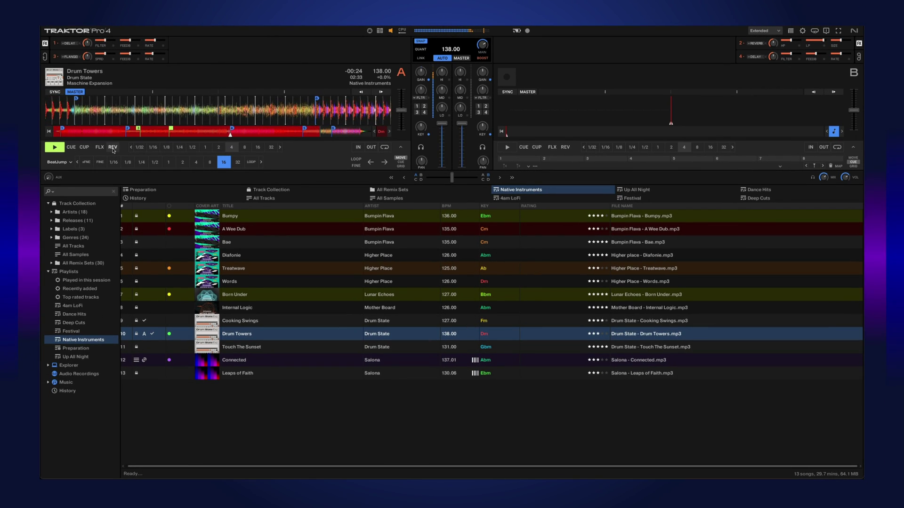
left_click(113, 149)
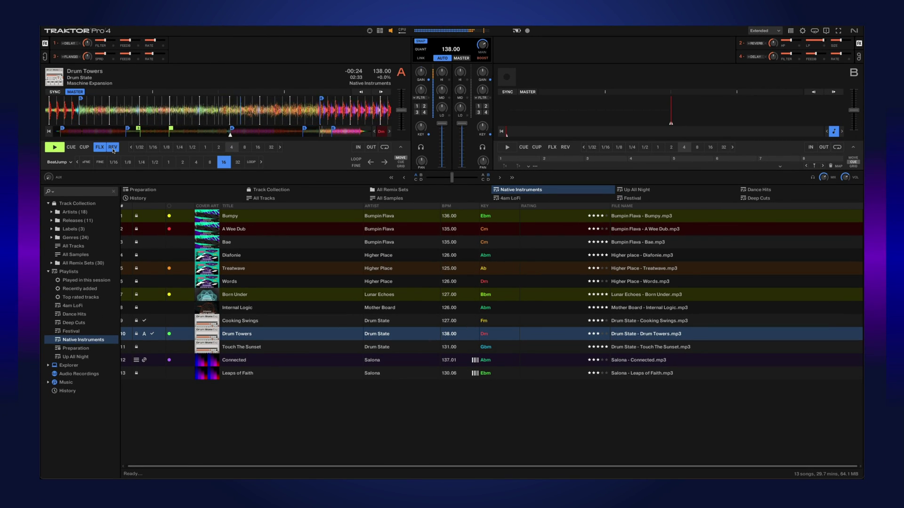
left_click(113, 149)
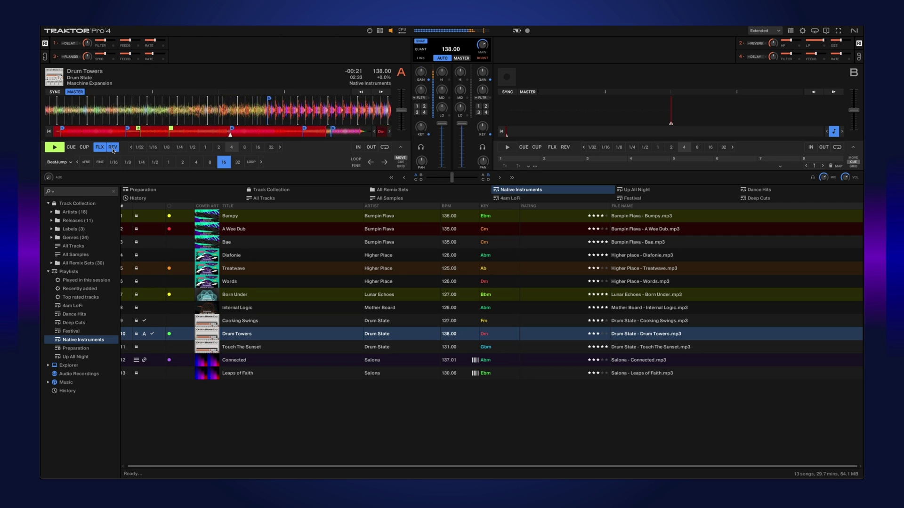
left_click(113, 150)
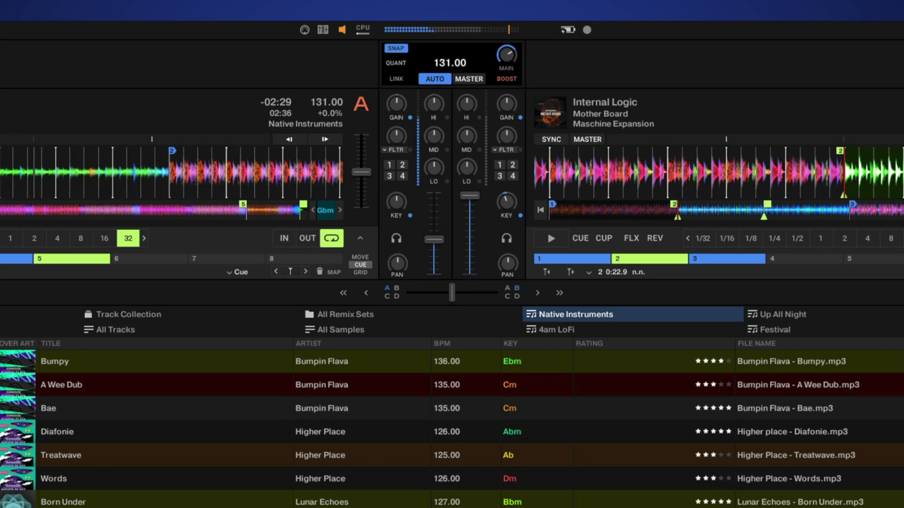
Max Deck A's fader, crossfade to A, start Internal Logic on B, then shift back toward A.
left_click_drag(435, 254, 436, 207)
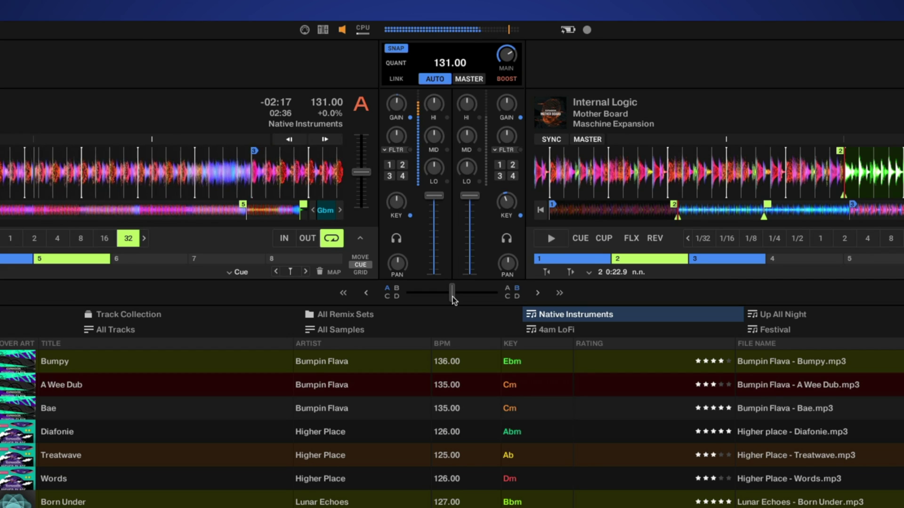
left_click_drag(452, 297, 407, 296)
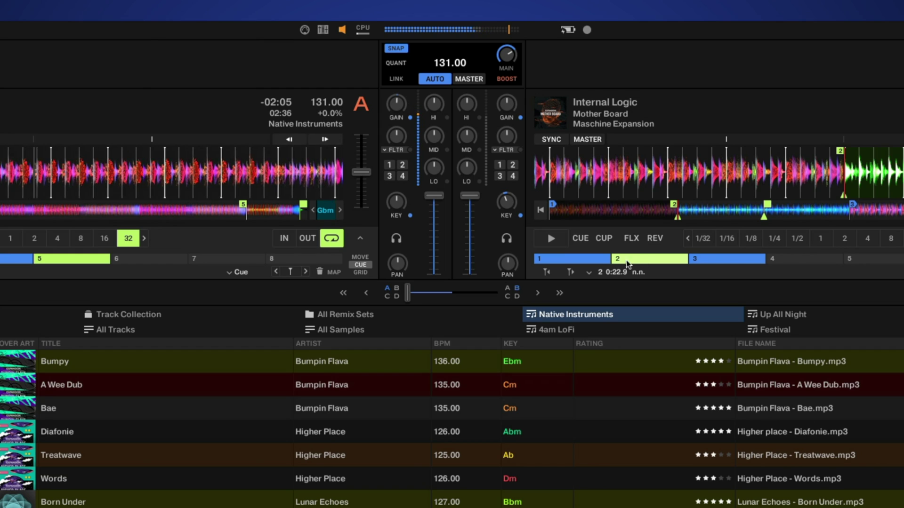
left_click(552, 239)
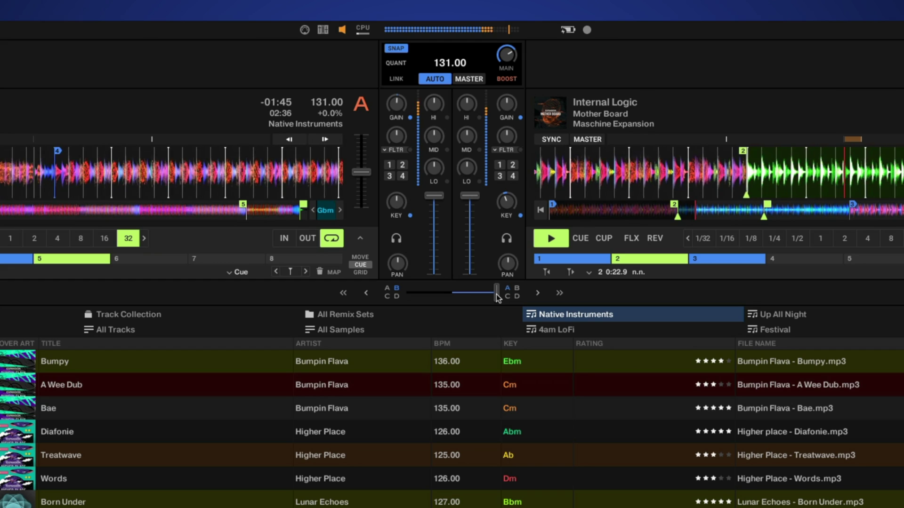
left_click_drag(496, 294, 463, 294)
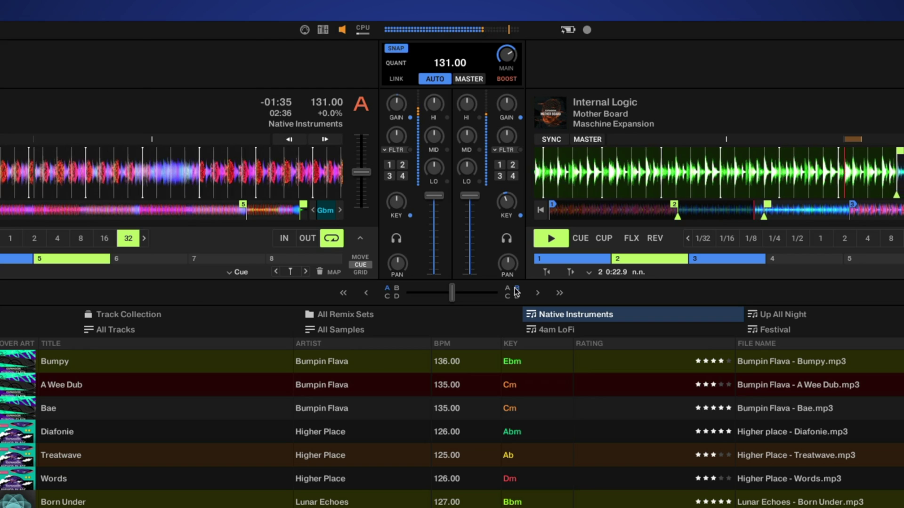
left_click_drag(450, 293, 428, 294)
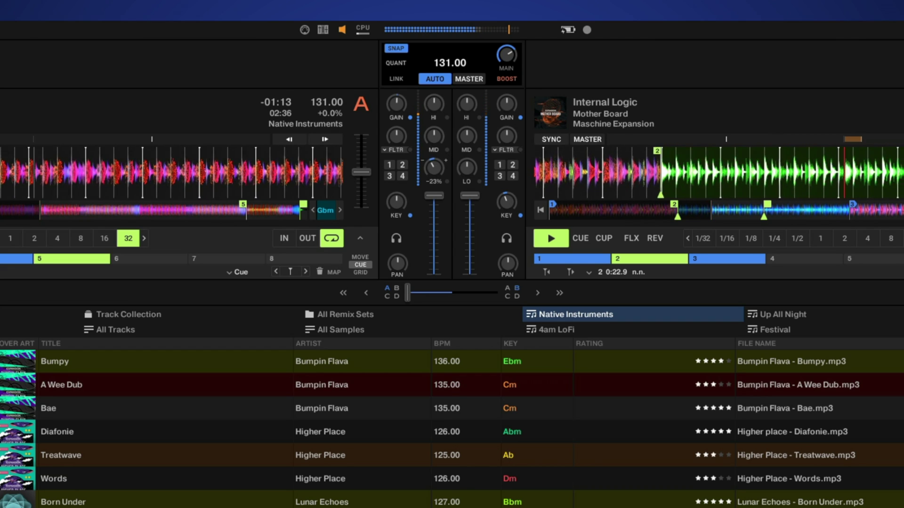
Reset Deck A's low EQ, enable its filter, sweep it to -18%, then recentre it.
double_click(433, 172)
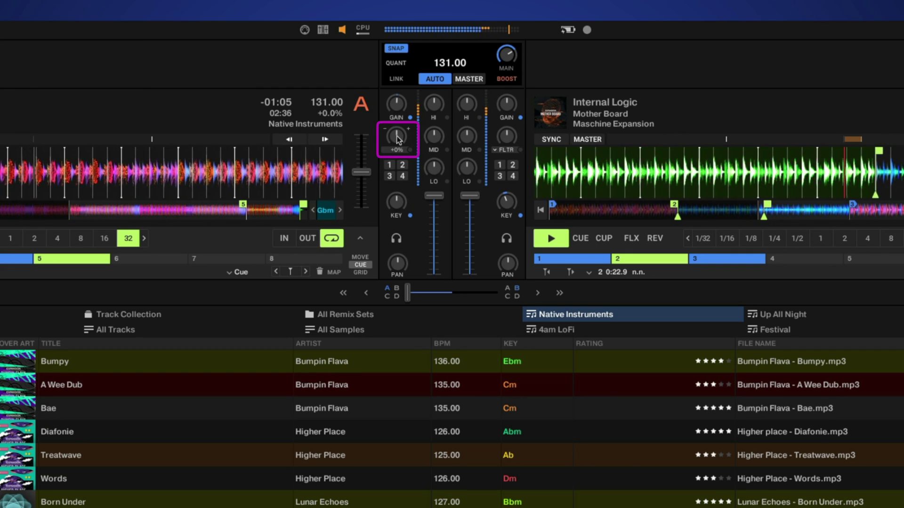
left_click(410, 151)
mouse_move(396, 135)
left_mouse_down()
mouse_move(396, 172)
mouse_move(396, 106)
mouse_move(396, 125)
left_mouse_up()
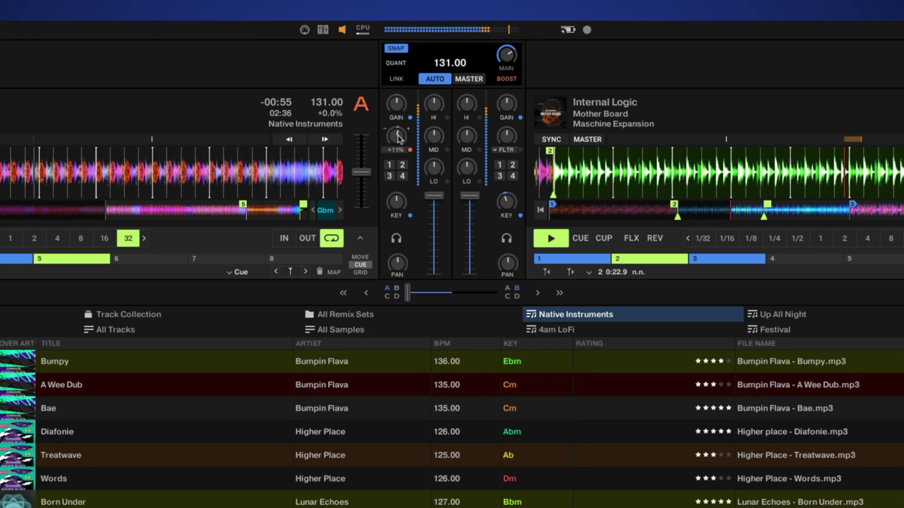
left_click_drag(396, 125, 381, 159)
Try Reverb as Deck A's mixer effect and turn it up, then switch back to Filter and pull it down to about -47%.
left_click(385, 151)
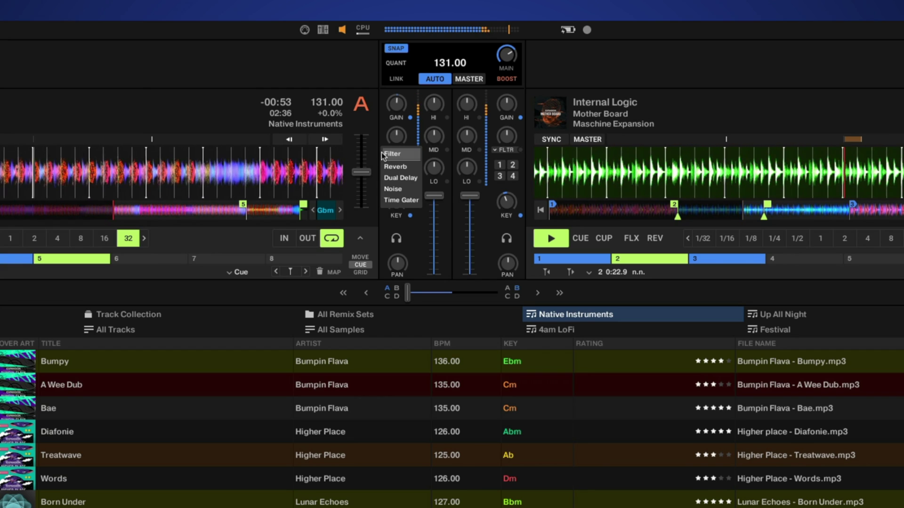
left_click(402, 167)
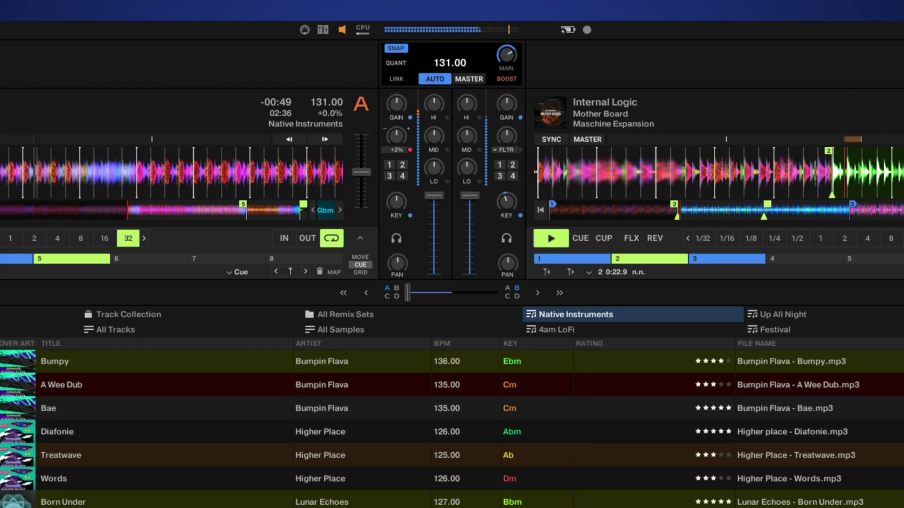
left_click_drag(396, 135, 397, 120)
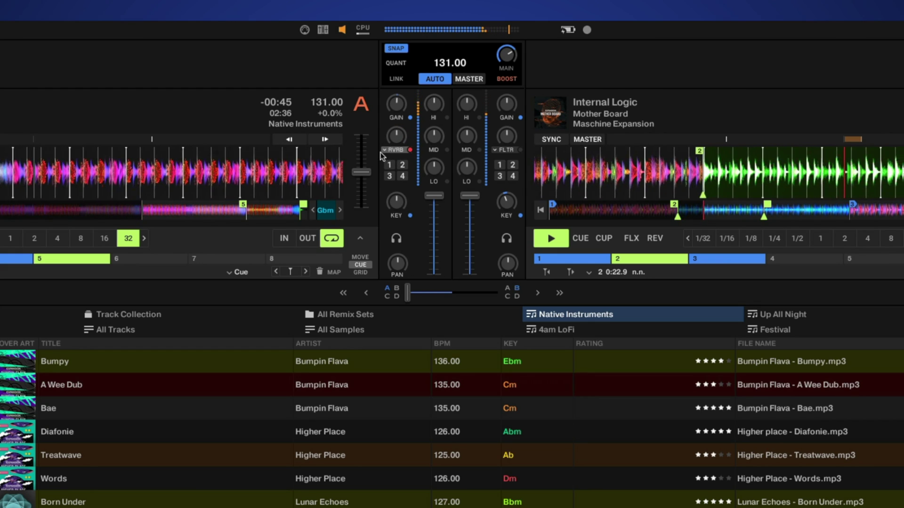
left_click(396, 150)
left_click(400, 153)
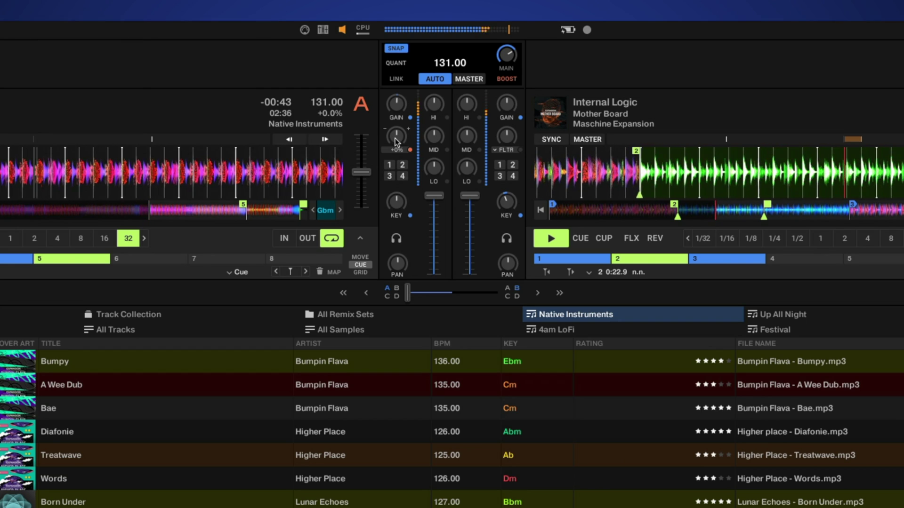
left_click_drag(395, 139, 396, 159)
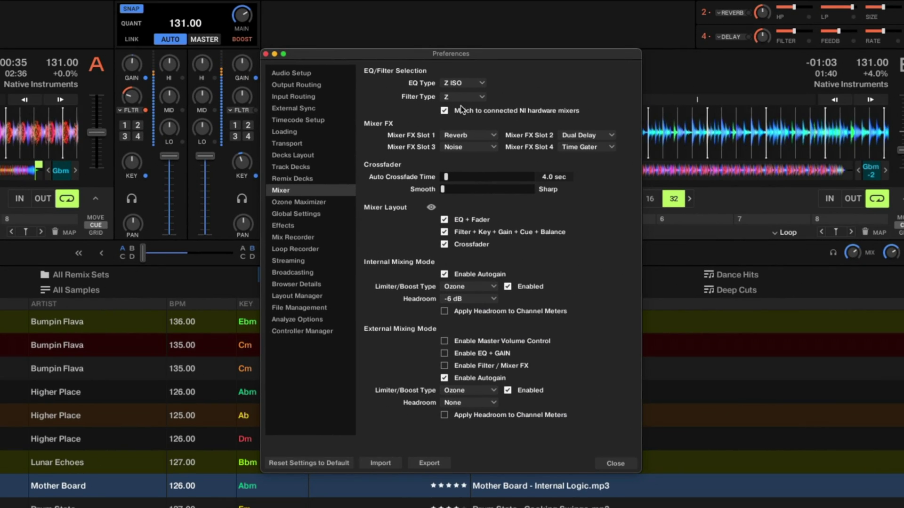
Browse the EQ, filter and FX slot 1 lists, keeping Z ISO, Z and Reverb.
left_click(461, 82)
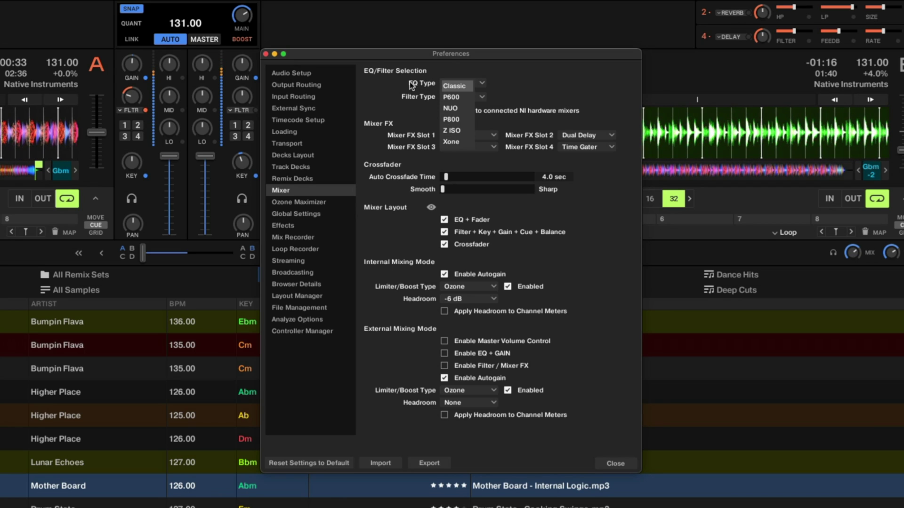
left_click(453, 130)
left_click(460, 97)
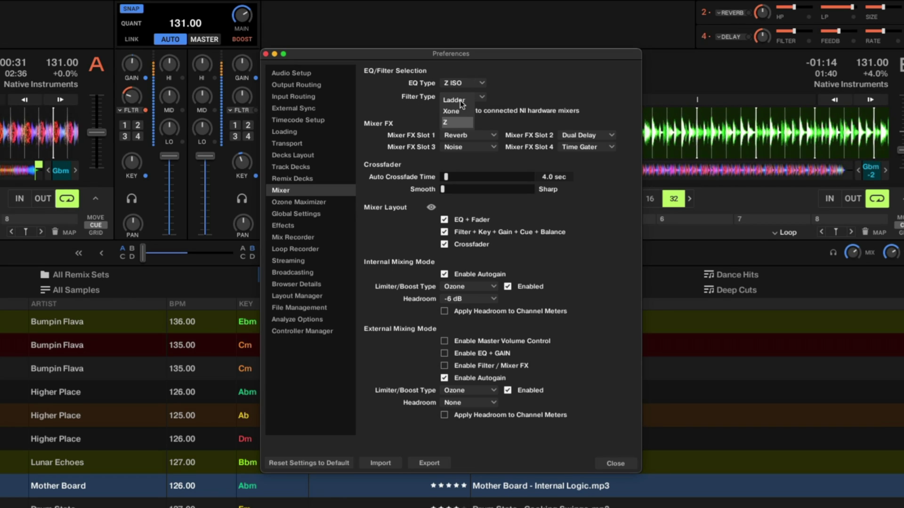
left_click(398, 103)
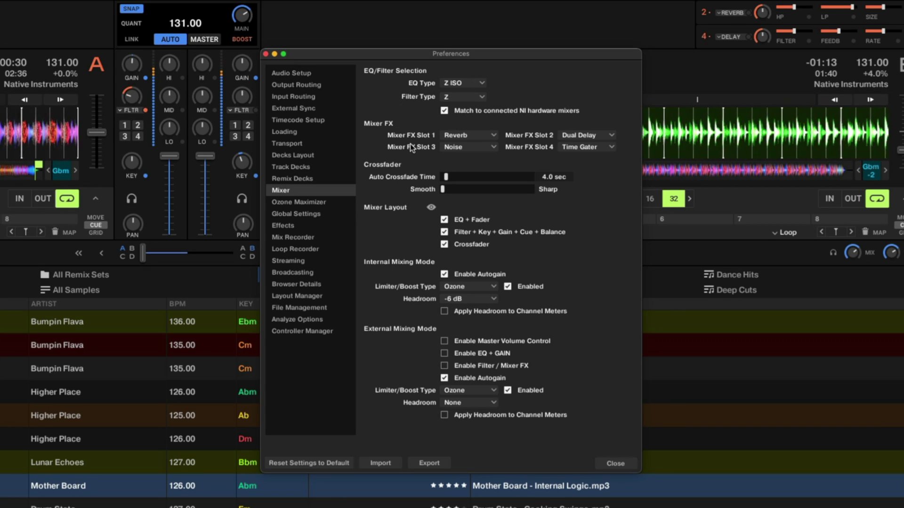
left_click(476, 134)
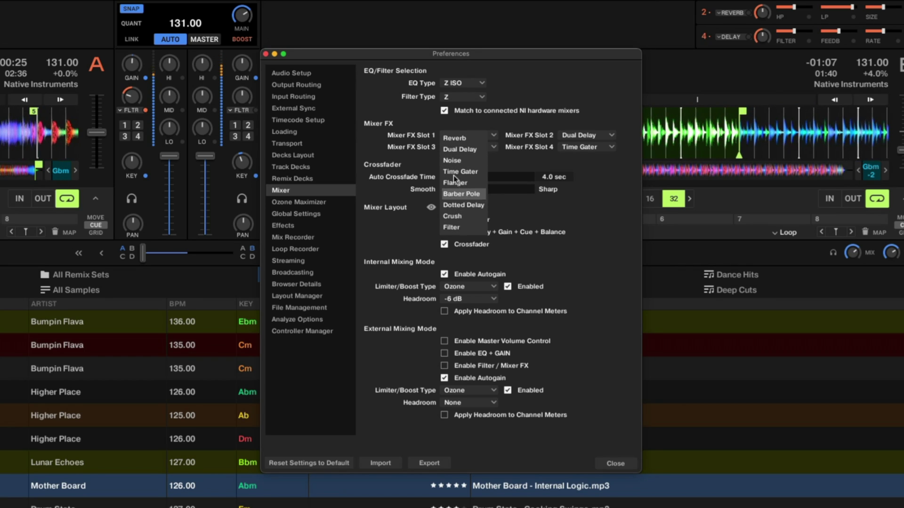
left_click(407, 133)
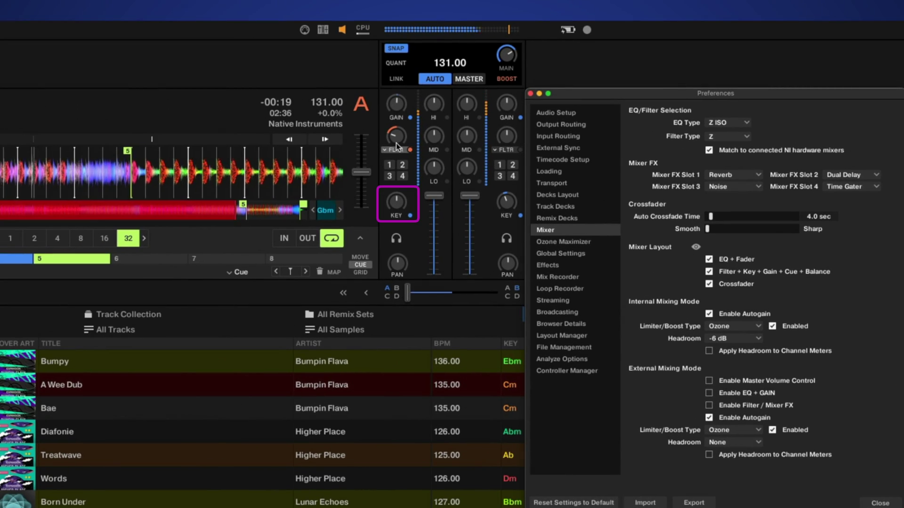
Adjust deck A's filter and key knobs, resetting the key to Gbm and sweeping the filter down.
double_click(394, 138)
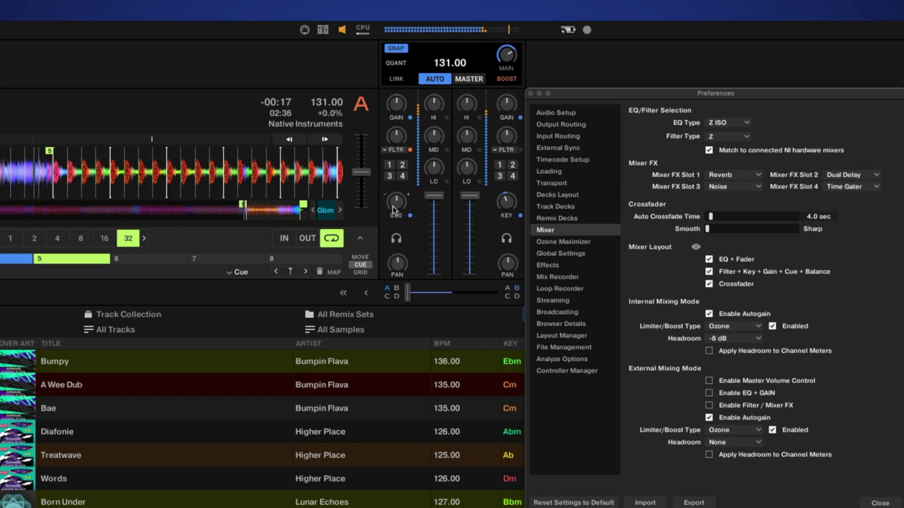
left_click(338, 213)
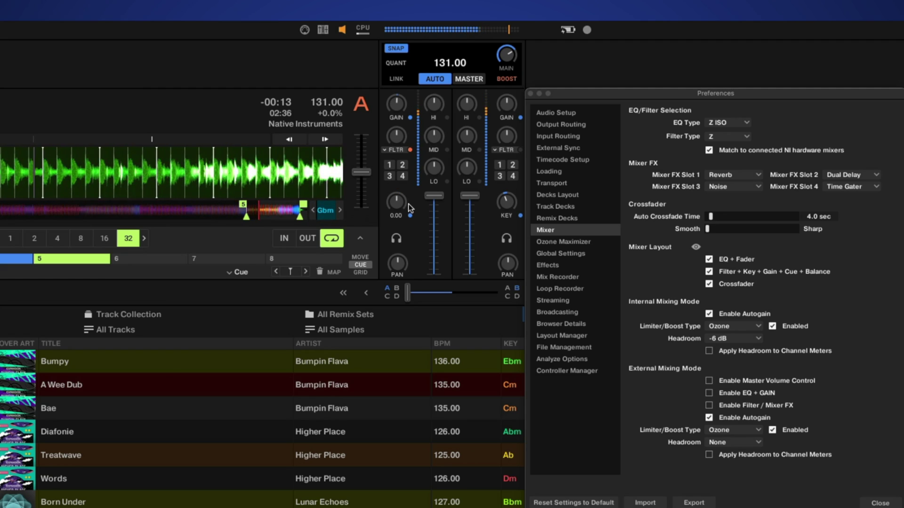
left_click_drag(405, 204, 406, 198)
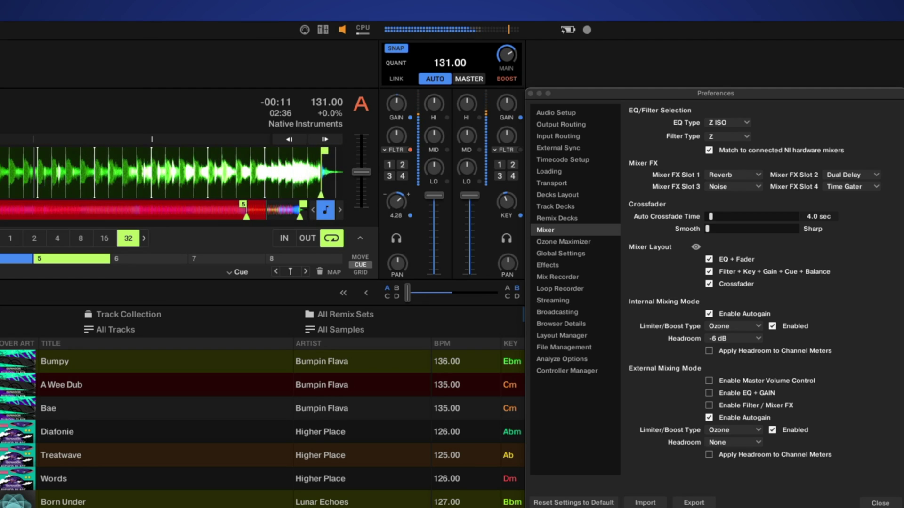
left_click_drag(397, 202, 395, 204)
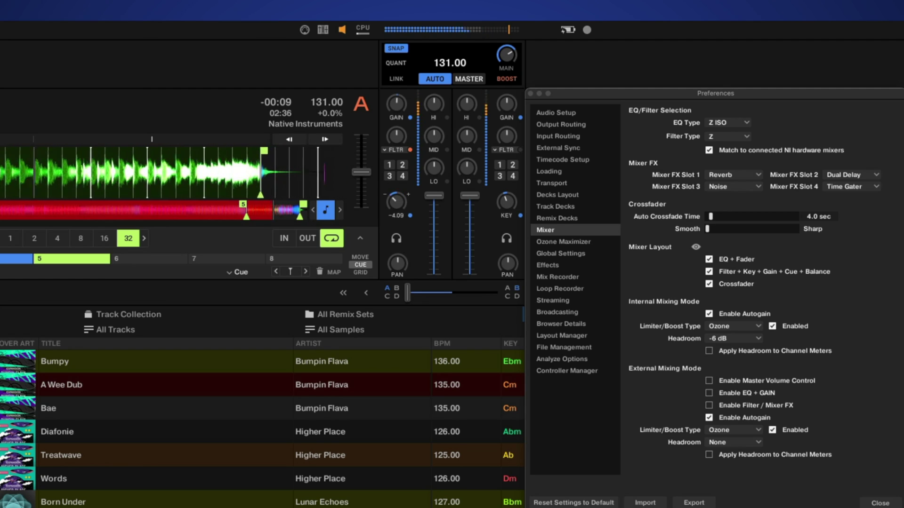
double_click(395, 202)
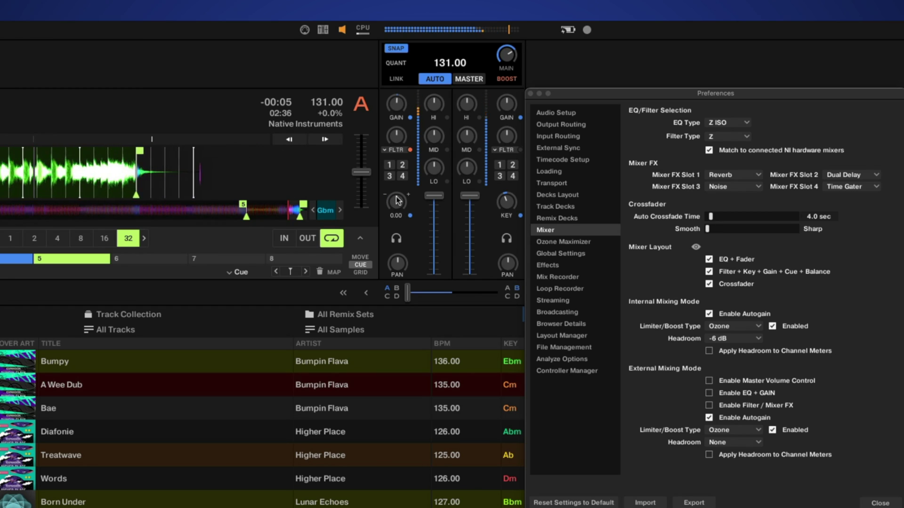
mouse_move(400, 130)
left_mouse_down()
mouse_move(400, 148)
mouse_move(395, 136)
left_mouse_up()
Preview Open Key and sharps notation, then restore Musical and close the preferences.
left_click(577, 358)
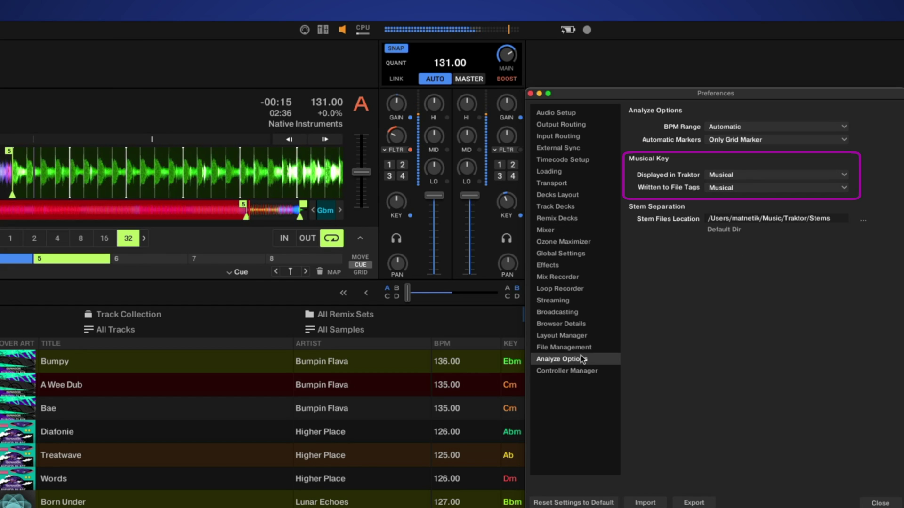
left_click(731, 175)
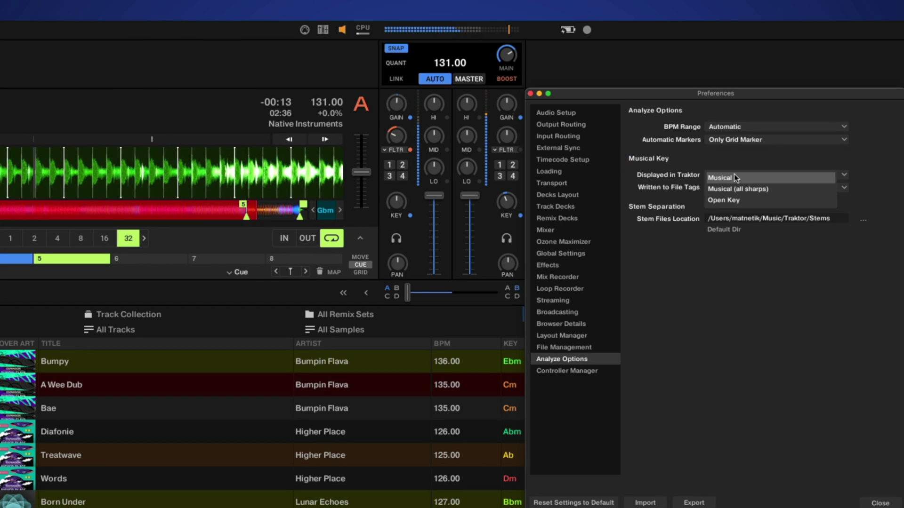
left_click(752, 201)
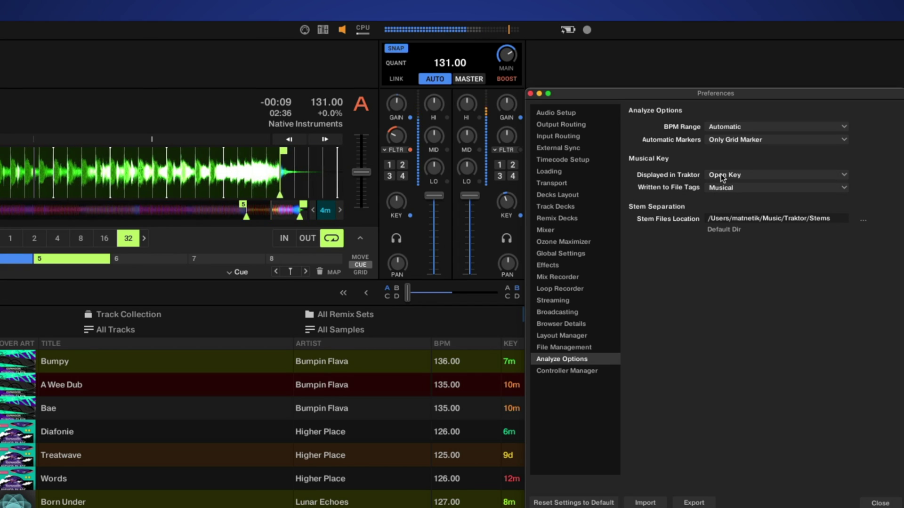
left_click(773, 174)
left_click(777, 188)
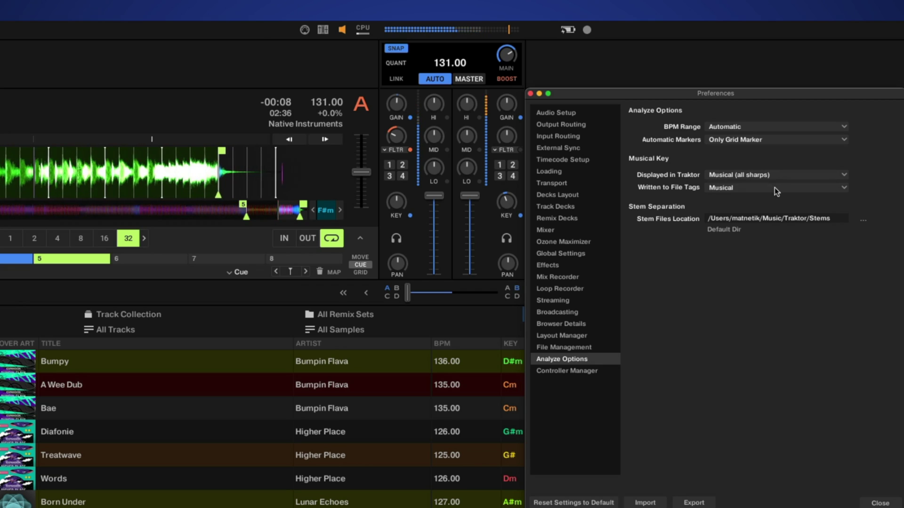
left_click(731, 176)
left_click(779, 178)
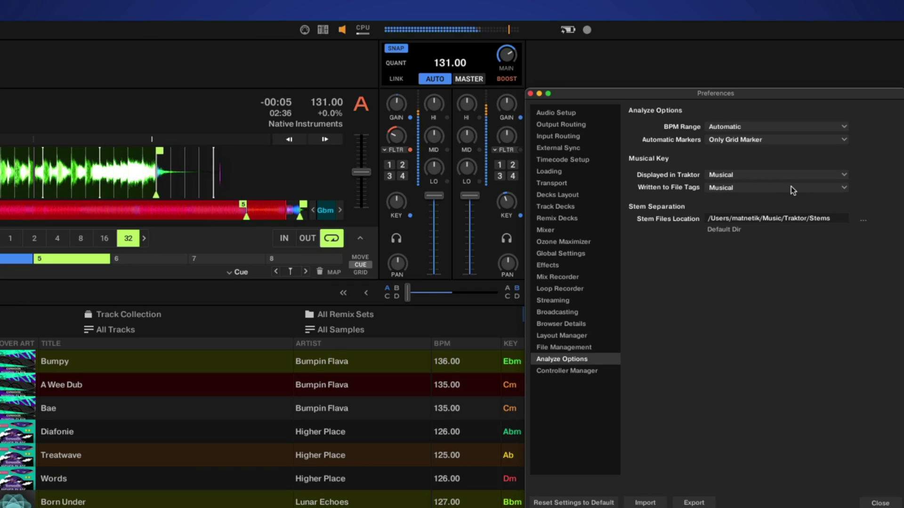
left_click(874, 504)
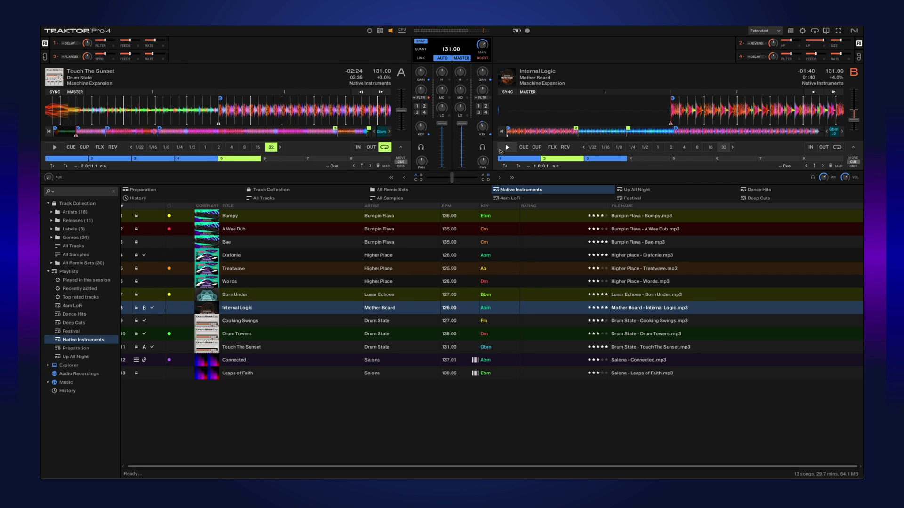
Play Internal Logic on deck B, raise its channel fader and set its gain to +0.9 dB.
left_click(506, 148)
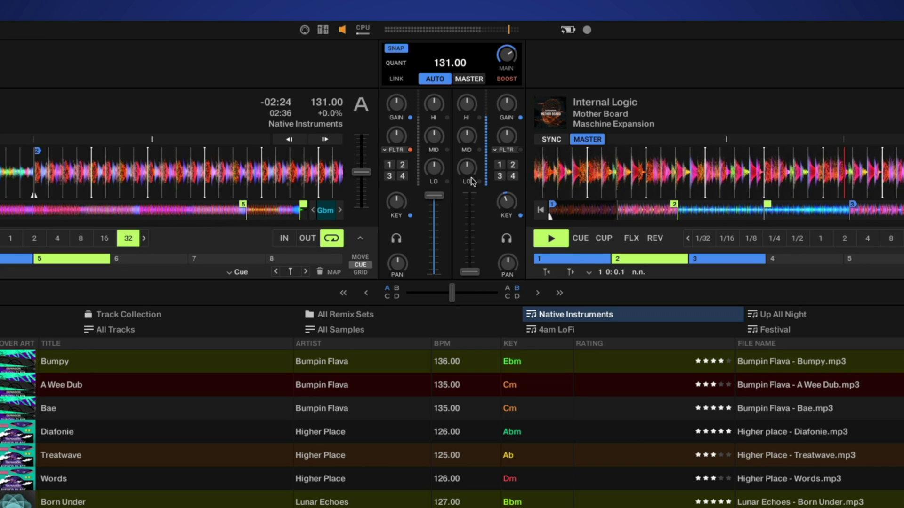
left_click_drag(468, 273, 470, 196)
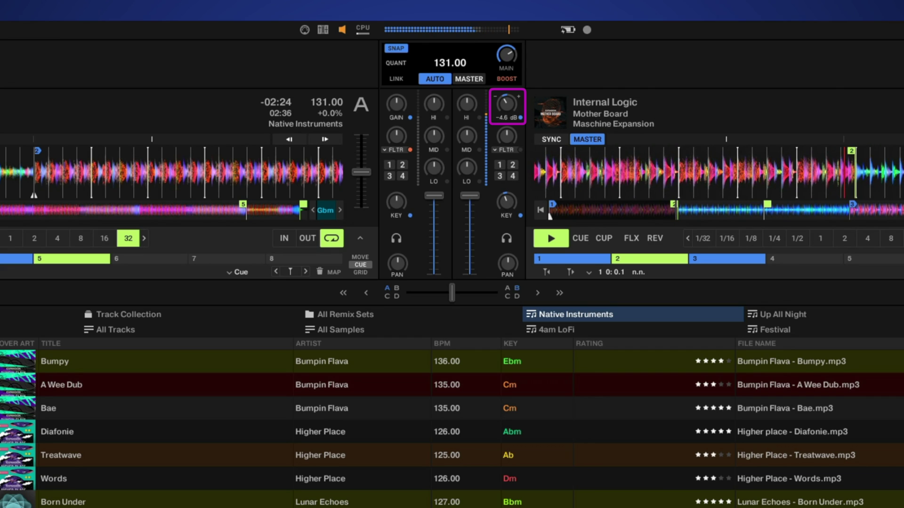
left_click_drag(504, 103, 504, 134)
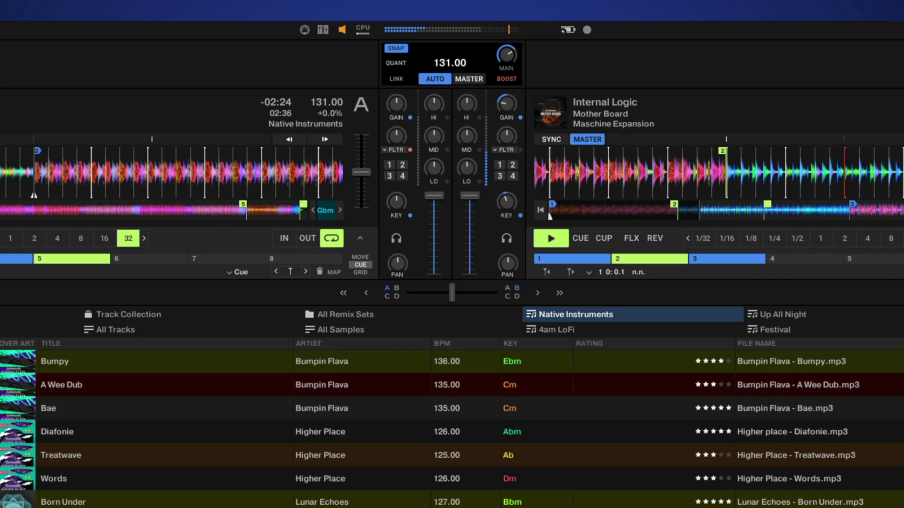
mouse_move(470, 198)
left_mouse_down()
mouse_move(469, 271)
mouse_move(469, 196)
left_mouse_up()
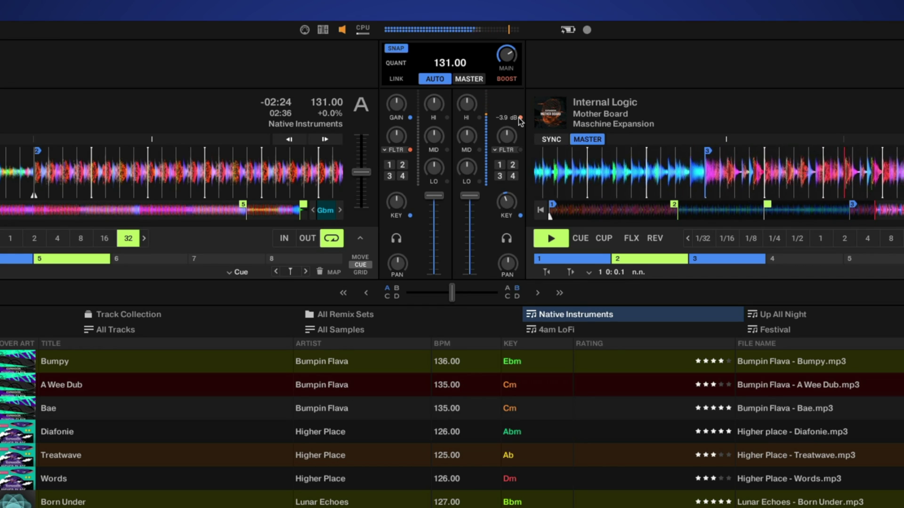
left_click_drag(504, 108, 504, 88)
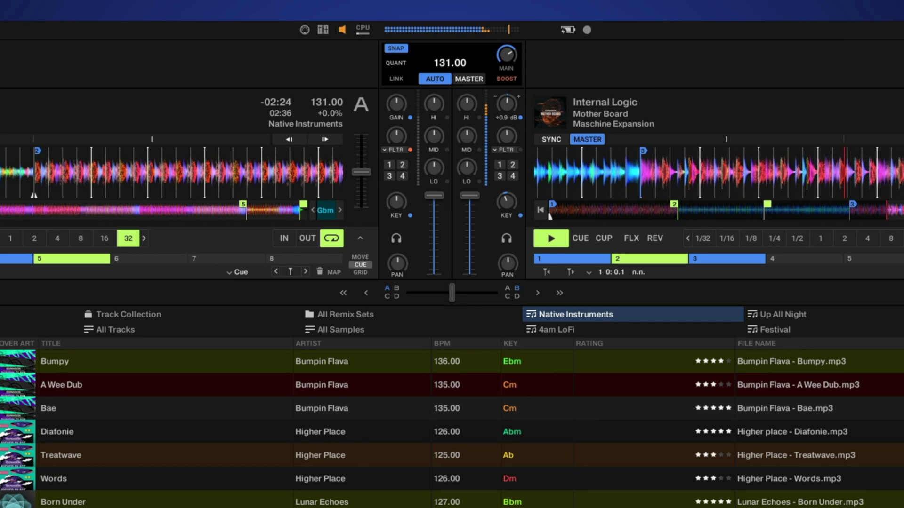